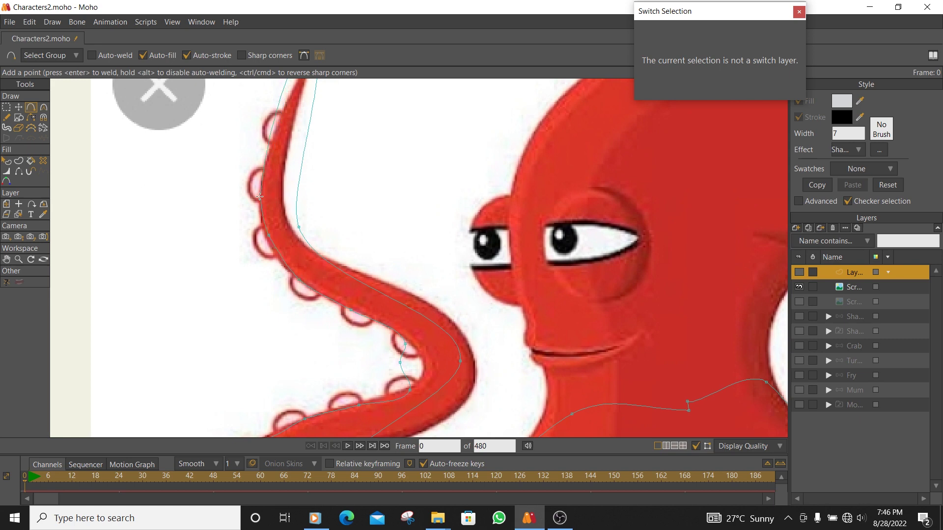
# Step: Add points along the upper part of the raised front tentacle, fitting the outline to both sides below its tip
pyautogui.moveTo(264, 144); pyautogui.dragTo(274, 245)
pyautogui.moveTo(275, 198); pyautogui.dragTo(303, 171)
pyautogui.click(288, 205)
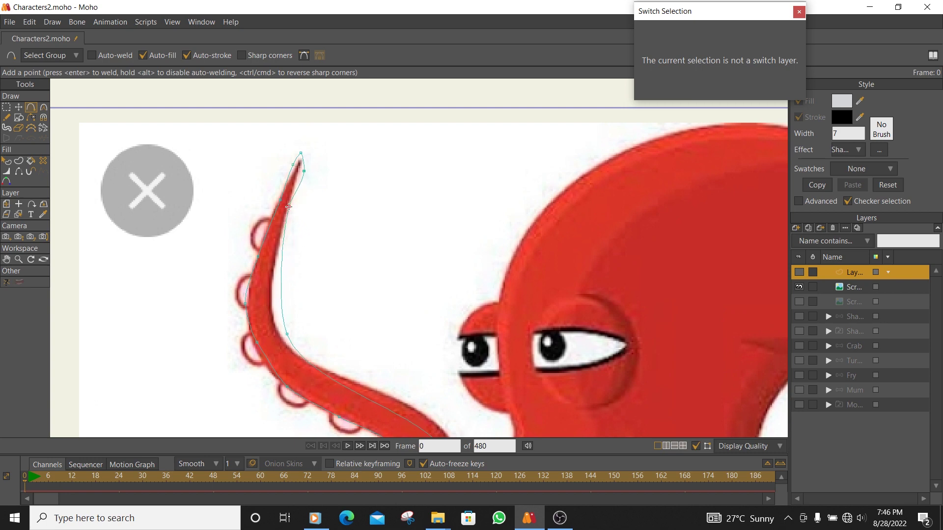
pyautogui.moveTo(279, 265); pyautogui.dragTo(309, 190)
pyautogui.moveTo(301, 243); pyautogui.dragTo(292, 244)
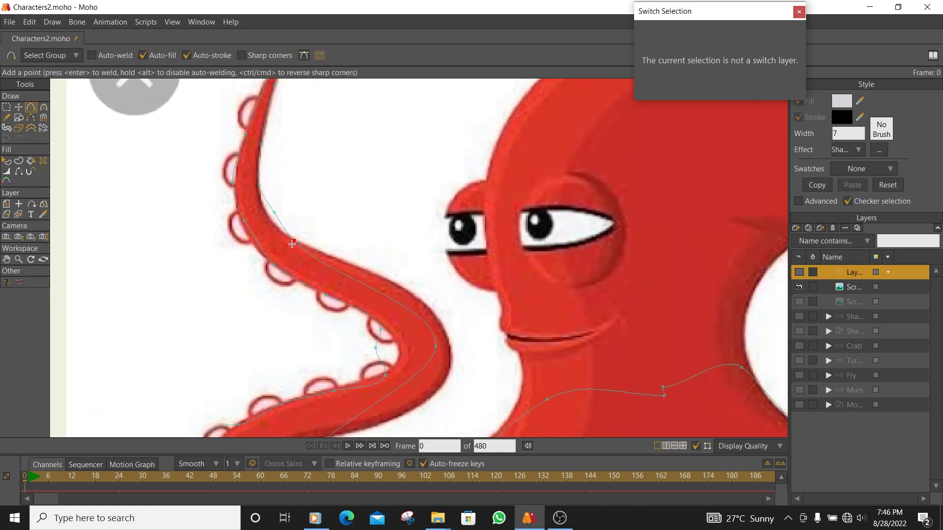
# Step: Add points along the inner edge of the raised front tentacle, shaping the outline around its first bend
pyautogui.moveTo(330, 270); pyautogui.dragTo(351, 267)
pyautogui.click(408, 294)
pyautogui.scroll(-5, 397, 327)
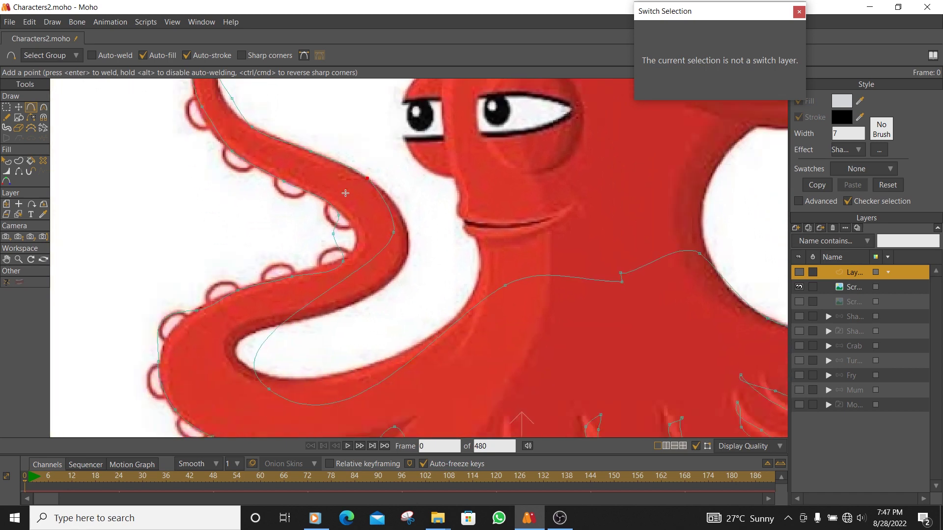
pyautogui.moveTo(364, 239); pyautogui.dragTo(390, 249)
# Step: Add points around the front tentacle's lower curve and up to the neck so the outline follows the body edge
pyautogui.moveTo(343, 288); pyautogui.dragTo(221, 332)
pyautogui.moveTo(285, 362); pyautogui.dragTo(346, 348)
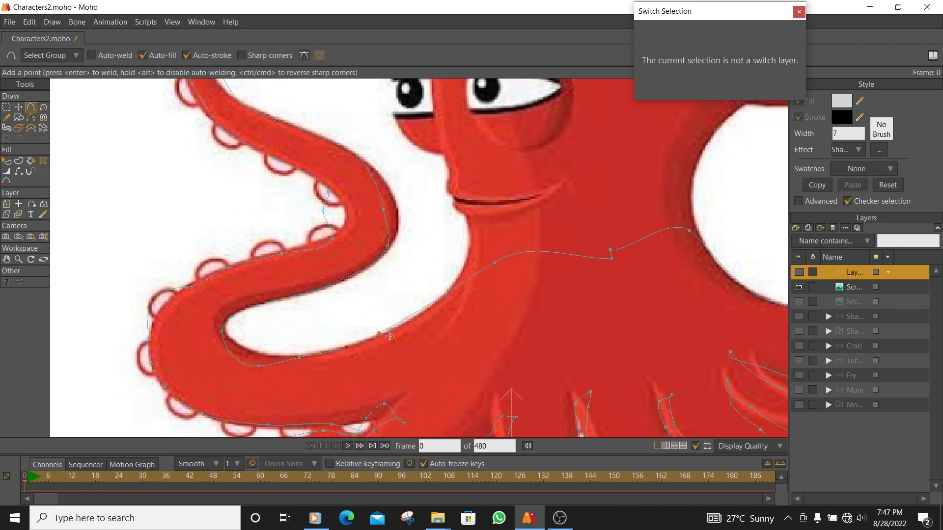
pyautogui.moveTo(397, 323); pyautogui.dragTo(398, 327)
pyautogui.moveTo(445, 307); pyautogui.dragTo(468, 261)
# Step: Examine how the outline follows the lower tentacles, using the Transform Points tool to check the points near their joints
pyautogui.click(20, 106)
pyautogui.scroll(-2, 428, 296)
pyautogui.moveTo(452, 328); pyautogui.dragTo(443, 226)
pyautogui.scroll(1, 442, 231)
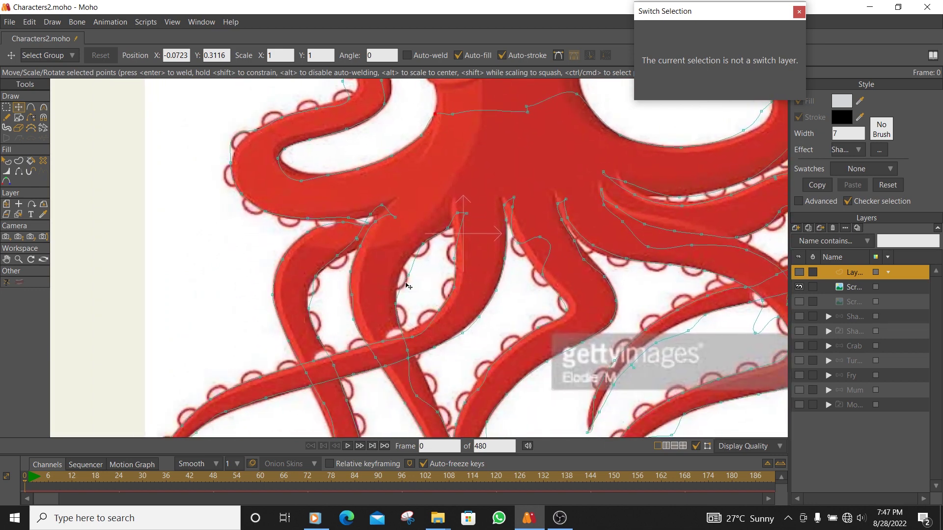
pyautogui.scroll(3, 413, 297)
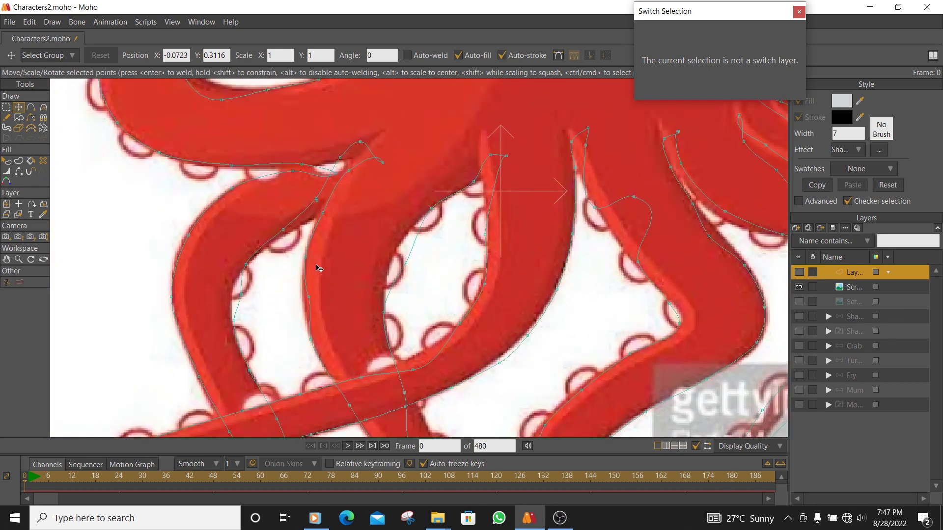
pyautogui.scroll(2, 321, 270)
pyautogui.click(318, 162)
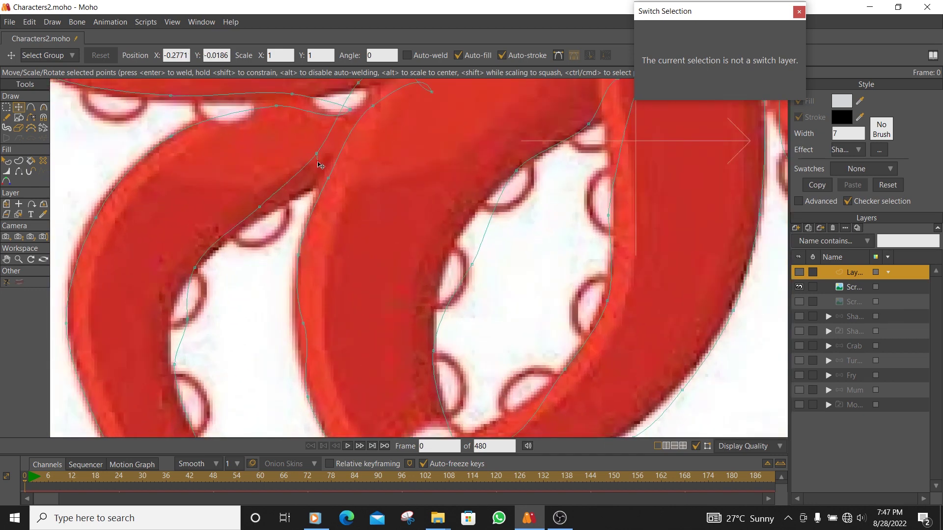
pyautogui.click(324, 169)
pyautogui.scroll(-4, 328, 169)
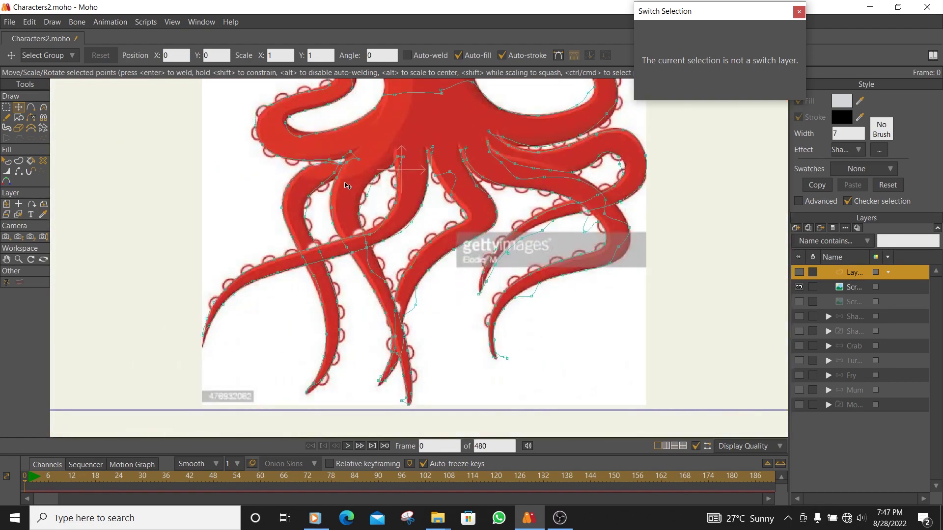
pyautogui.scroll(-1, 414, 203)
# Step: Move the outline point at the rear tentacle's upper bend onto the edge beside the head and adjust its curvature handle
pyautogui.moveTo(515, 154); pyautogui.dragTo(460, 333)
pyautogui.scroll(3, 495, 240)
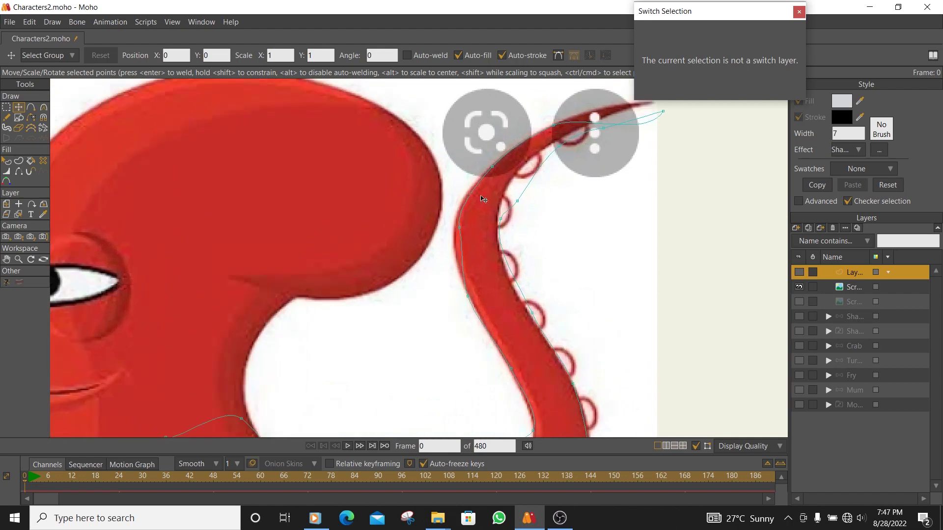
pyautogui.scroll(1, 461, 231)
pyautogui.click(458, 229)
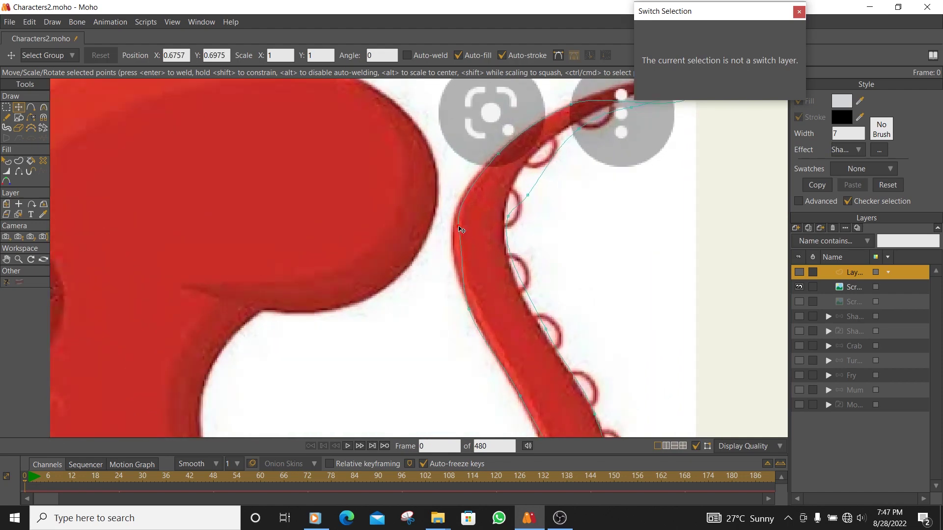
pyautogui.press('c')
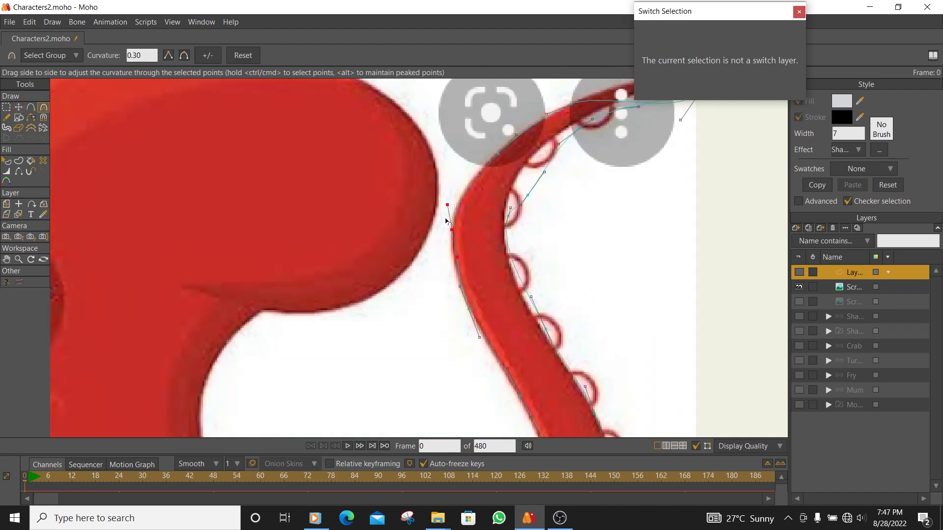
pyautogui.moveTo(456, 205); pyautogui.dragTo(455, 202)
# Step: Place the outline's end point on the rear tentacle's tip and add a point on the upper edge just behind it
pyautogui.moveTo(612, 120); pyautogui.dragTo(534, 272)
pyautogui.moveTo(613, 274); pyautogui.dragTo(612, 229)
pyautogui.press('t')
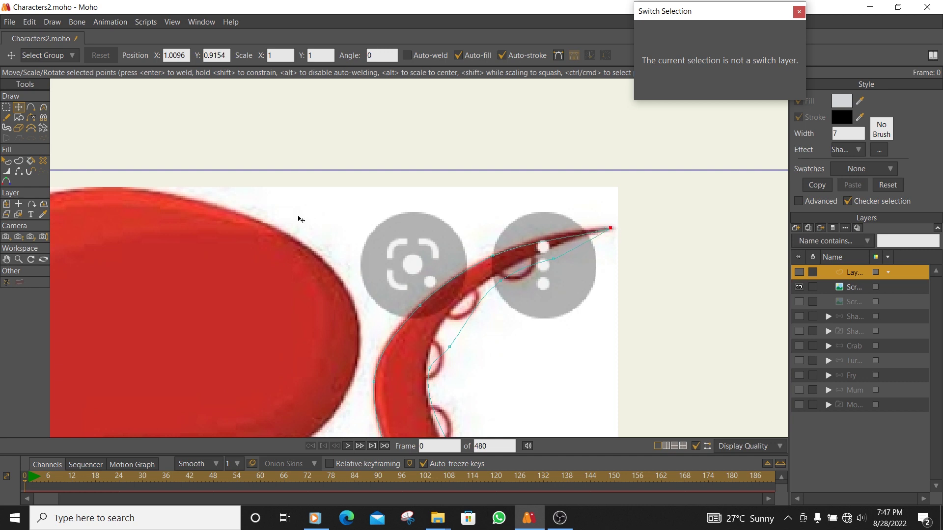
pyautogui.click(30, 108)
pyautogui.click(542, 240)
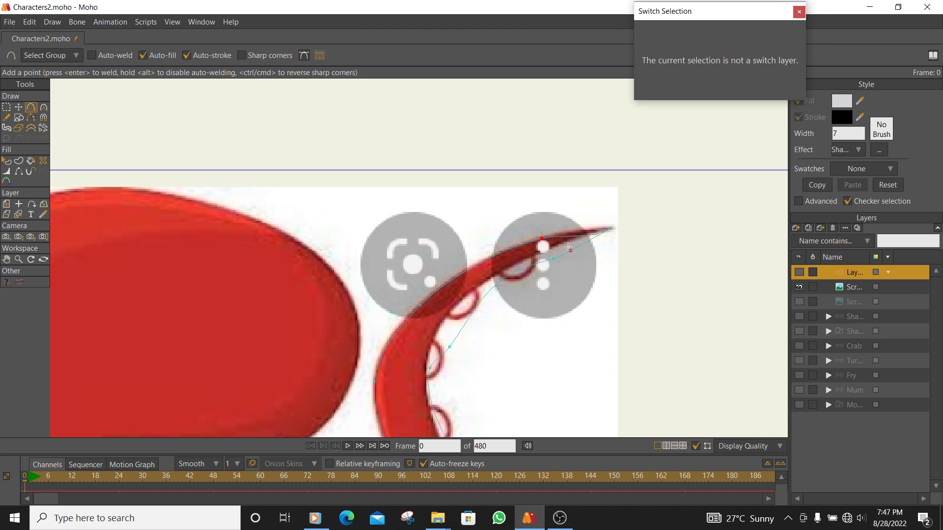
pyautogui.press('t')
pyautogui.moveTo(609, 230); pyautogui.dragTo(609, 228)
# Step: Adjust the tip point's curve handle and move the neighbouring point onto the underside of the rear tentacle's tip
pyautogui.press('c')
pyautogui.scroll(3, 608, 227)
pyautogui.scroll(1, 609, 229)
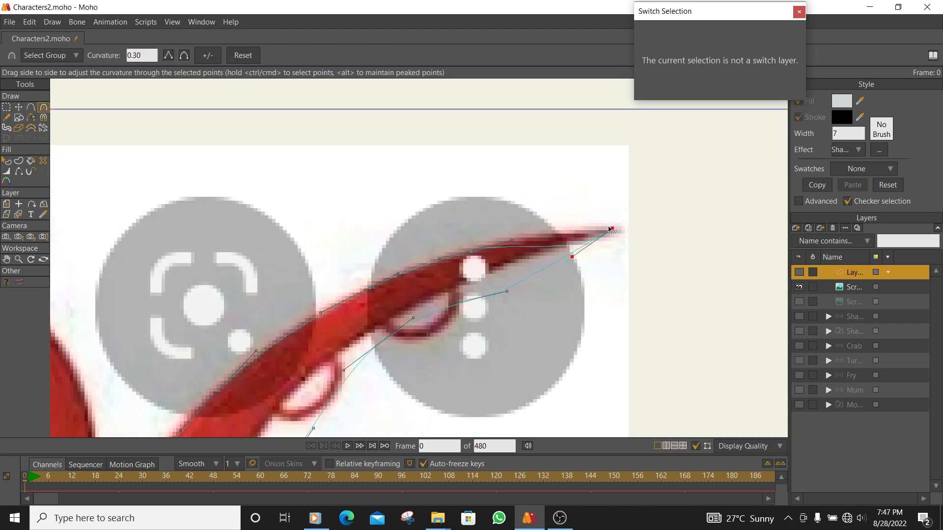
pyautogui.moveTo(572, 257); pyautogui.dragTo(595, 229)
pyautogui.press('t')
pyautogui.moveTo(493, 300); pyautogui.dragTo(555, 253)
pyautogui.press('a')
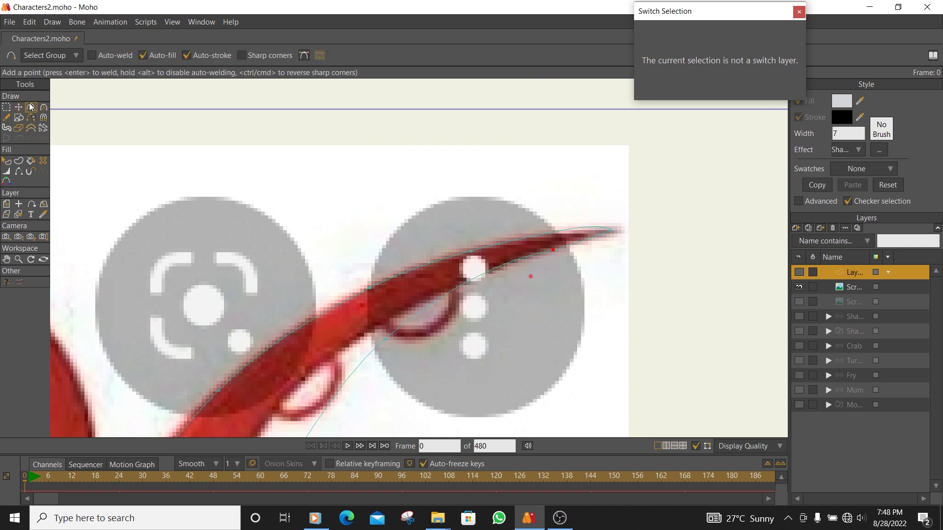
# Step: Add points along both edges of the rear tentacle's upper section, fitting the outline from the tip to the bend
pyautogui.click(545, 235)
pyautogui.click(477, 276)
pyautogui.moveTo(352, 331); pyautogui.dragTo(463, 243)
pyautogui.moveTo(438, 301); pyautogui.dragTo(402, 284)
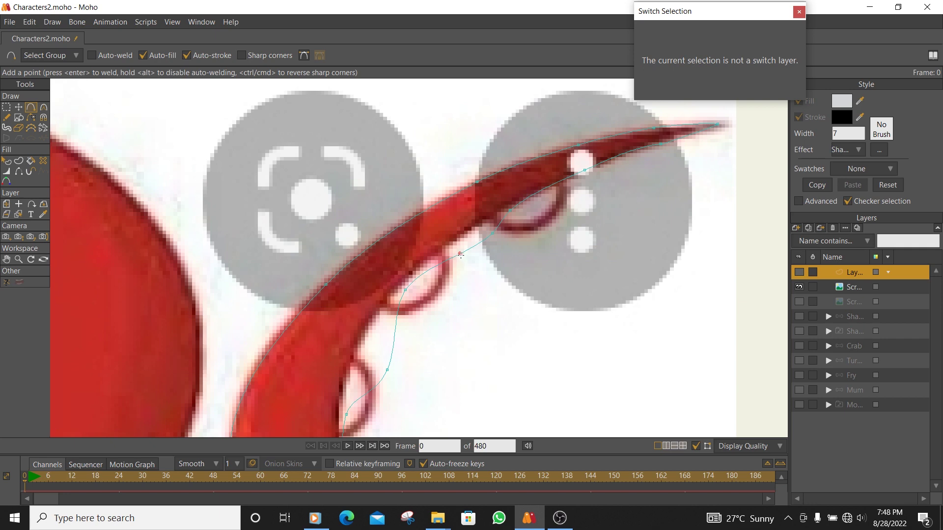
pyautogui.moveTo(346, 290); pyautogui.dragTo(423, 168)
pyautogui.moveTo(351, 223); pyautogui.dragTo(346, 222)
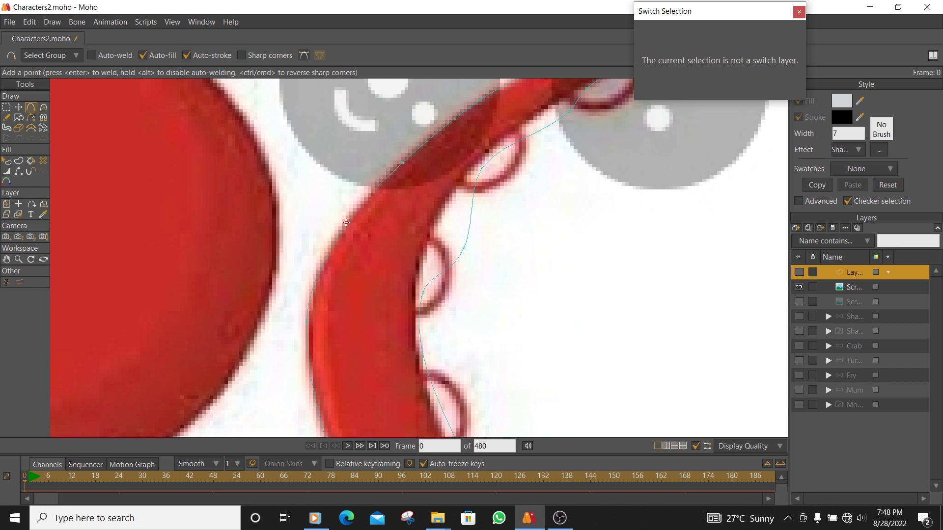
# Step: Add points down both sides of the rear tentacle's straight section, bringing the outline onto the edges down to the lower bend
pyautogui.moveTo(377, 327); pyautogui.dragTo(393, 175)
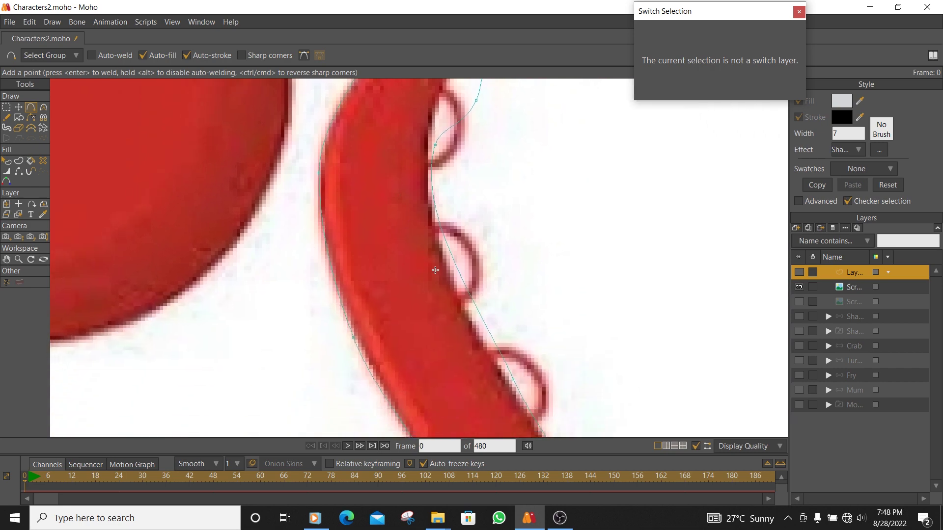
pyautogui.moveTo(455, 280); pyautogui.dragTo(448, 280)
pyautogui.moveTo(479, 334)
pyautogui.mouseDown()
pyautogui.moveTo(458, 330)
pyautogui.moveTo(431, 196)
pyautogui.moveTo(443, 200)
pyautogui.mouseUp()
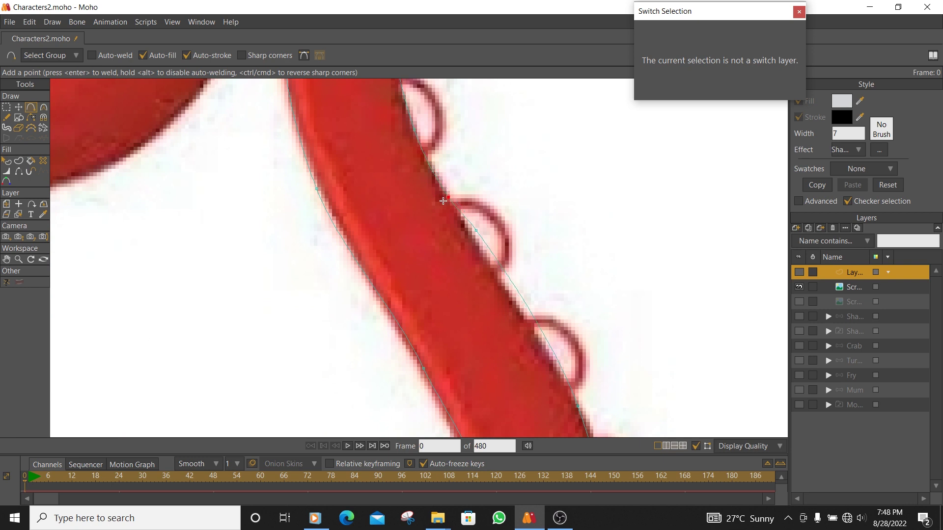
pyautogui.moveTo(514, 296); pyautogui.dragTo(516, 305)
pyautogui.scroll(-3, 519, 309)
pyautogui.moveTo(448, 294); pyautogui.dragTo(444, 292)
pyautogui.moveTo(496, 330); pyautogui.dragTo(478, 196)
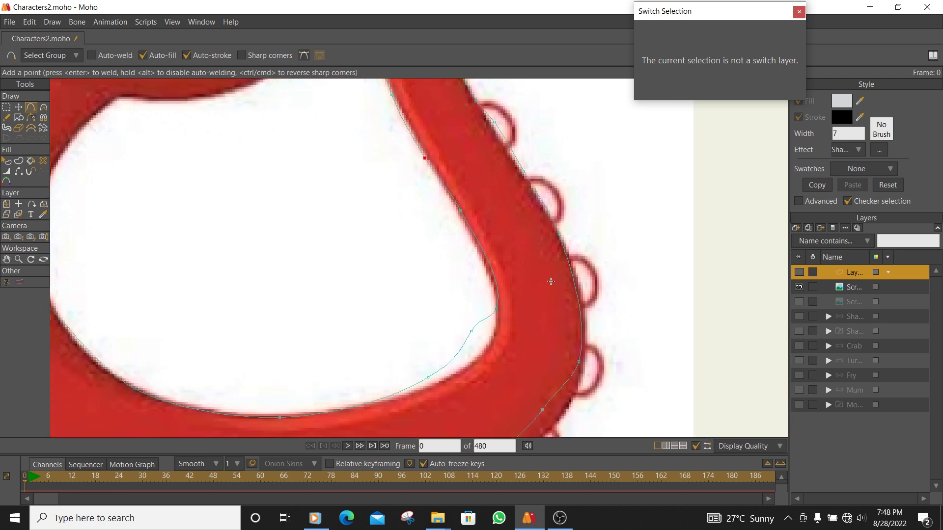
pyautogui.moveTo(574, 283); pyautogui.dragTo(578, 286)
# Step: Add points along the upper edge and underside of the rear tentacle's section between its lower bend and the body
pyautogui.moveTo(551, 330); pyautogui.dragTo(521, 208)
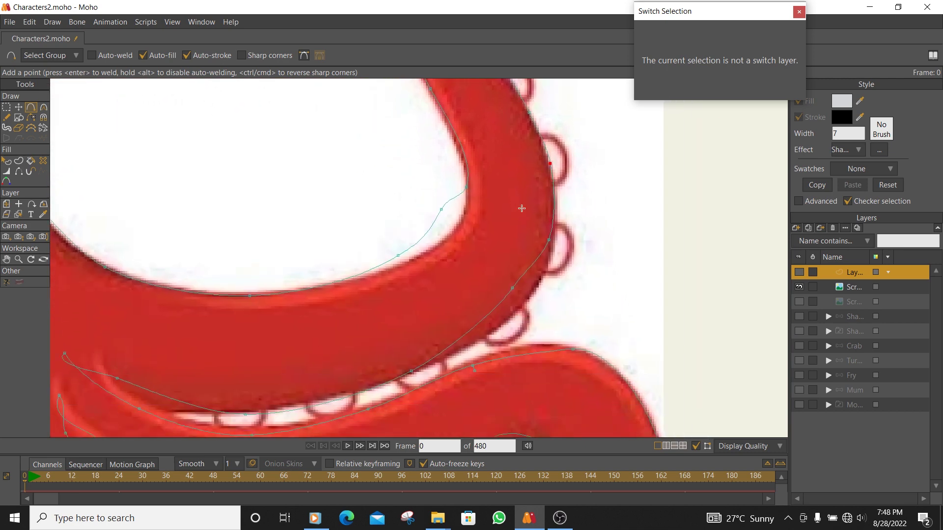
pyautogui.click(345, 280)
pyautogui.moveTo(463, 336); pyautogui.dragTo(507, 350)
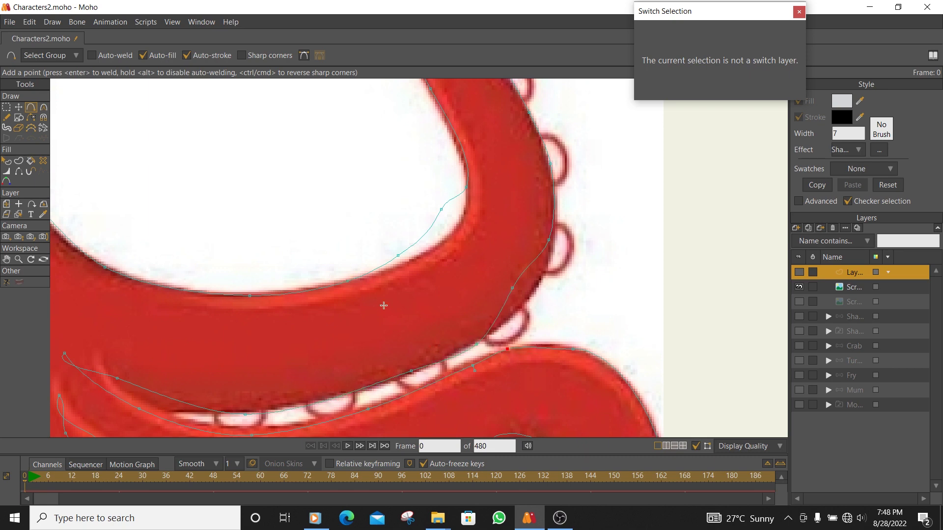
pyautogui.moveTo(159, 285); pyautogui.dragTo(161, 289)
pyautogui.moveTo(157, 392); pyautogui.dragTo(156, 398)
pyautogui.moveTo(263, 383); pyautogui.dragTo(288, 253)
pyautogui.click(344, 272)
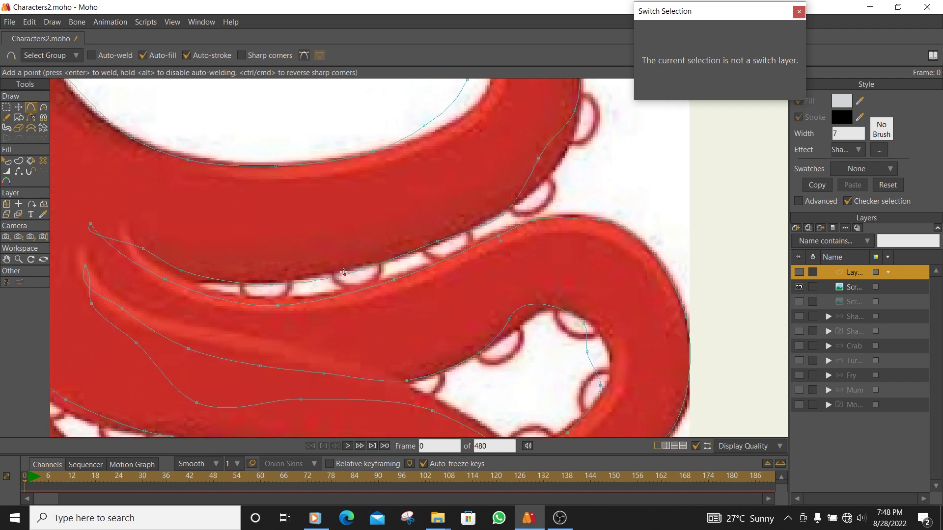
# Step: Add points along the upper edge of the tentacle directly beneath the raised rear one to fit its outline
pyautogui.click(212, 299)
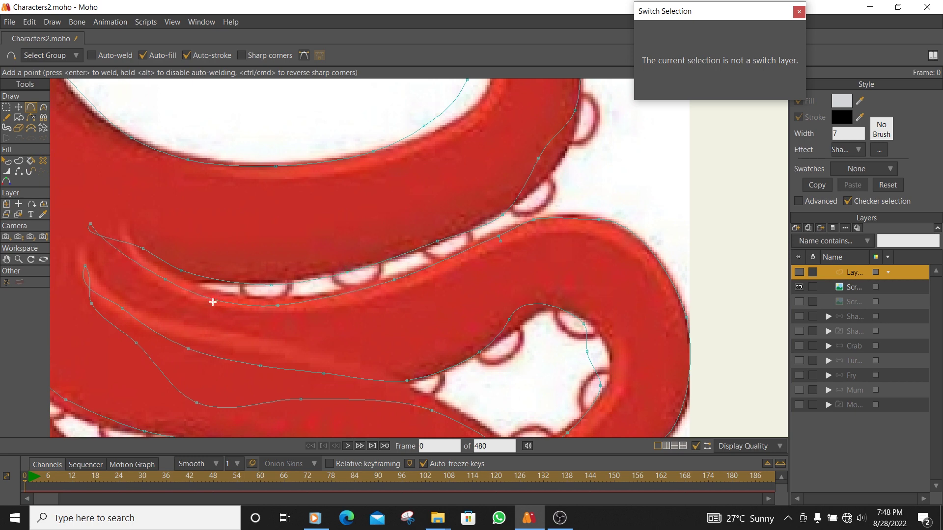
pyautogui.click(341, 296)
pyautogui.moveTo(598, 275); pyautogui.dragTo(580, 209)
pyautogui.moveTo(523, 237); pyautogui.dragTo(530, 239)
pyautogui.click(530, 241)
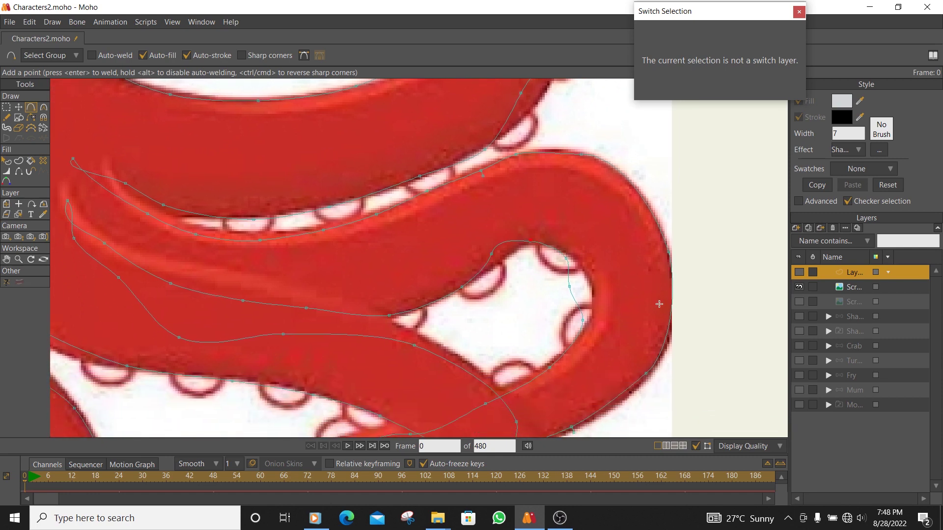
# Step: Move the stray points beside the rear tentacle's upper suckers onto the tentacle's sucker-side edge
pyautogui.moveTo(591, 220); pyautogui.dragTo(497, 387)
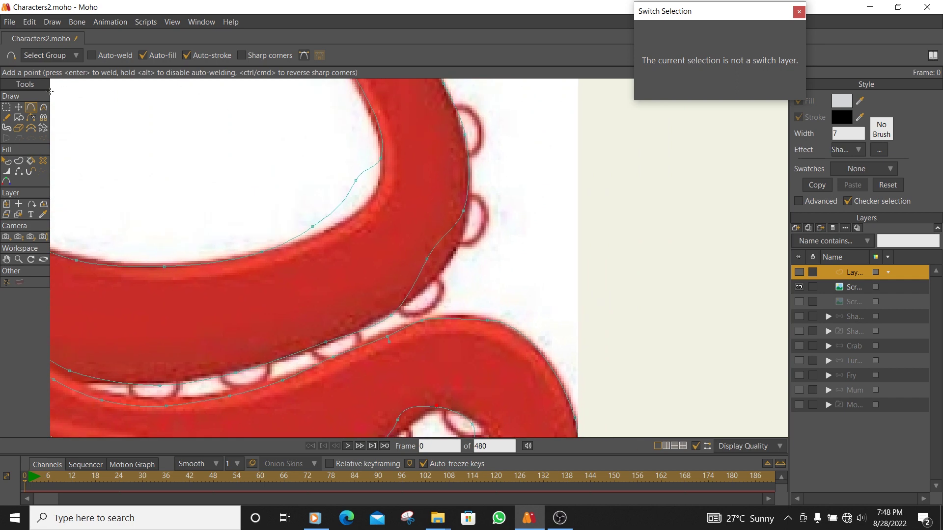
pyautogui.press('t')
pyautogui.moveTo(411, 143); pyautogui.dragTo(386, 321)
pyautogui.moveTo(352, 178); pyautogui.dragTo(441, 383)
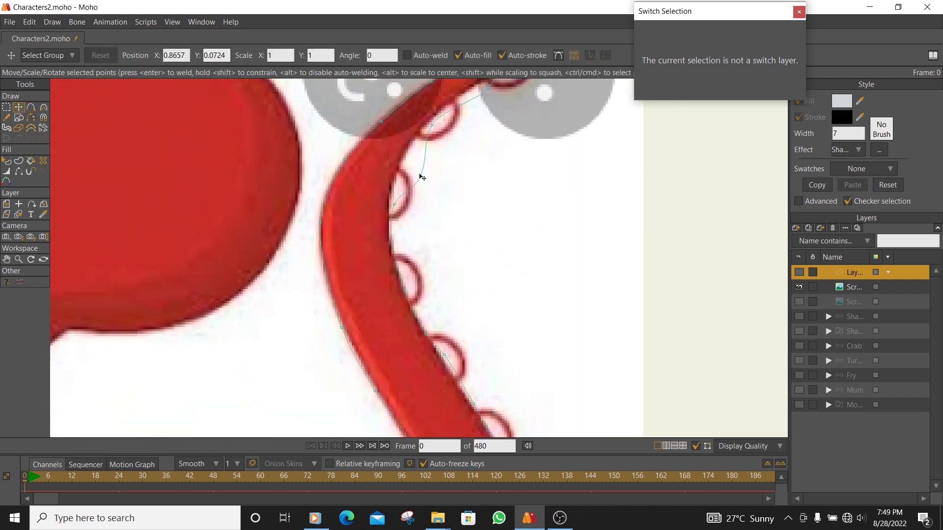
pyautogui.moveTo(400, 157); pyautogui.dragTo(396, 270)
pyautogui.moveTo(485, 204); pyautogui.dragTo(436, 226)
pyautogui.moveTo(495, 194); pyautogui.dragTo(494, 196)
pyautogui.moveTo(455, 249); pyautogui.dragTo(412, 216)
# Step: Fine-tune the sucker-side points of the rear tentacle from the upper bend down through its middle section
pyautogui.scroll(3, 368, 201)
pyautogui.scroll(-2, 442, 225)
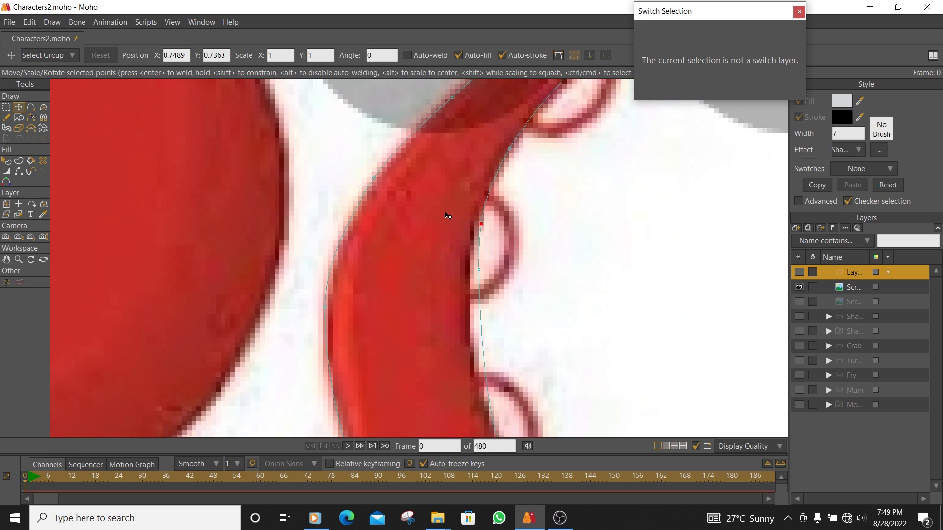
pyautogui.scroll(2, 467, 186)
pyautogui.moveTo(492, 202); pyautogui.dragTo(493, 205)
pyautogui.scroll(-4, 496, 207)
pyautogui.moveTo(555, 240); pyautogui.dragTo(477, 159)
pyautogui.scroll(2, 479, 162)
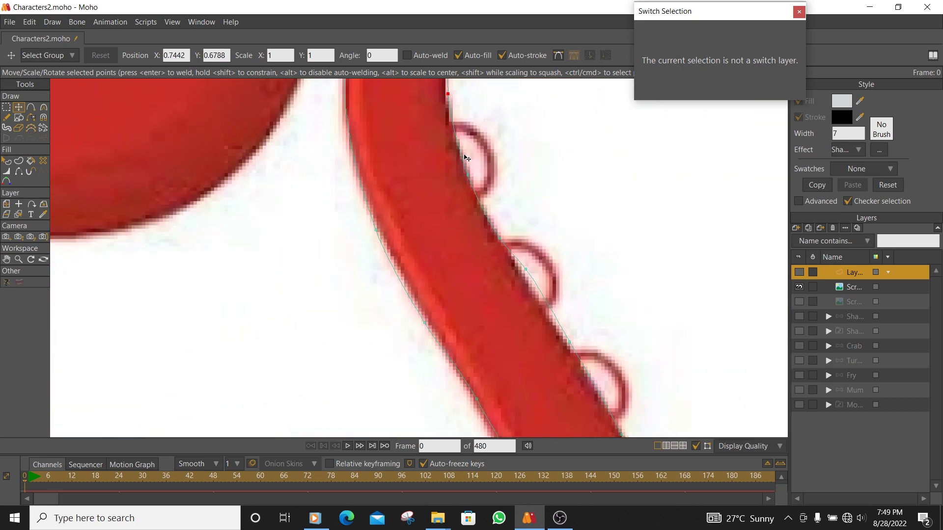
pyautogui.moveTo(450, 100); pyautogui.dragTo(451, 105)
pyautogui.click(537, 294)
# Step: Move the points at the inside and outside of the rear tentacle's lower bend onto its edges
pyautogui.scroll(-3, 558, 276)
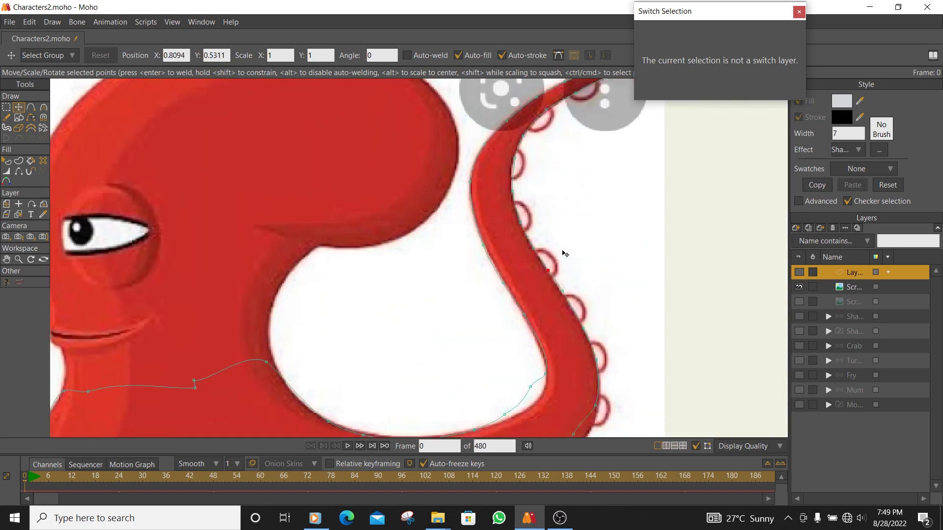
pyautogui.scroll(3, 475, 280)
pyautogui.moveTo(446, 301); pyautogui.dragTo(451, 321)
pyautogui.press('c')
pyautogui.press('t')
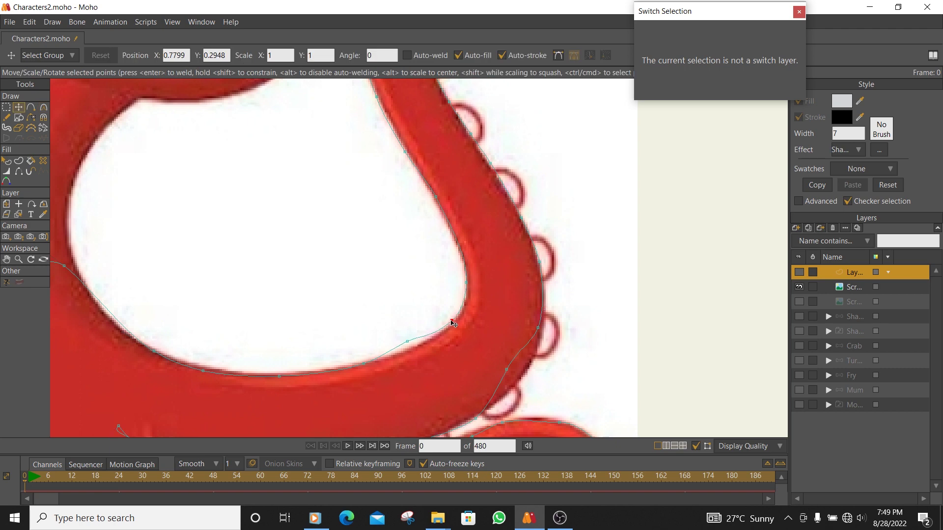
pyautogui.moveTo(537, 328); pyautogui.dragTo(512, 196)
pyautogui.moveTo(497, 235); pyautogui.dragTo(510, 247)
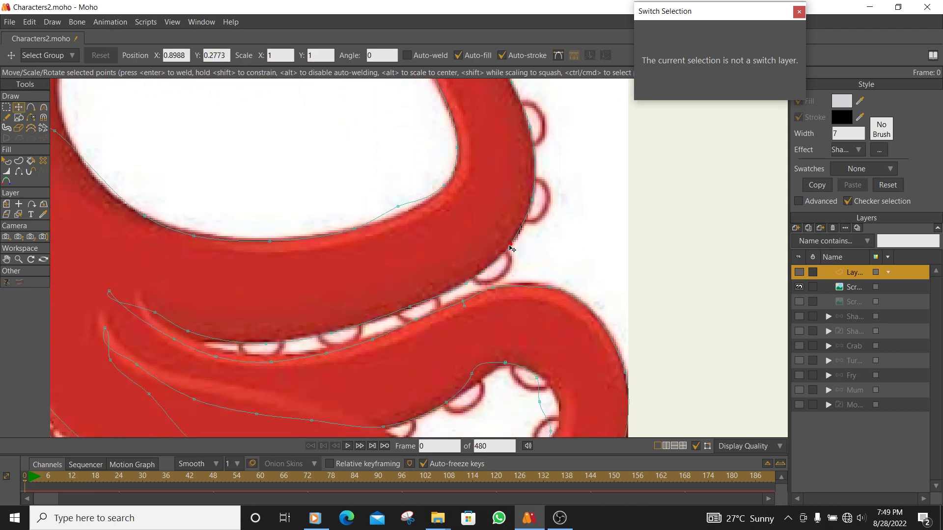
# Step: Align the remaining points along the upper edge of the rear tentacle's horizontal section with the drawing
pyautogui.click(397, 206)
pyautogui.click(409, 309)
pyautogui.moveTo(370, 266); pyautogui.dragTo(499, 214)
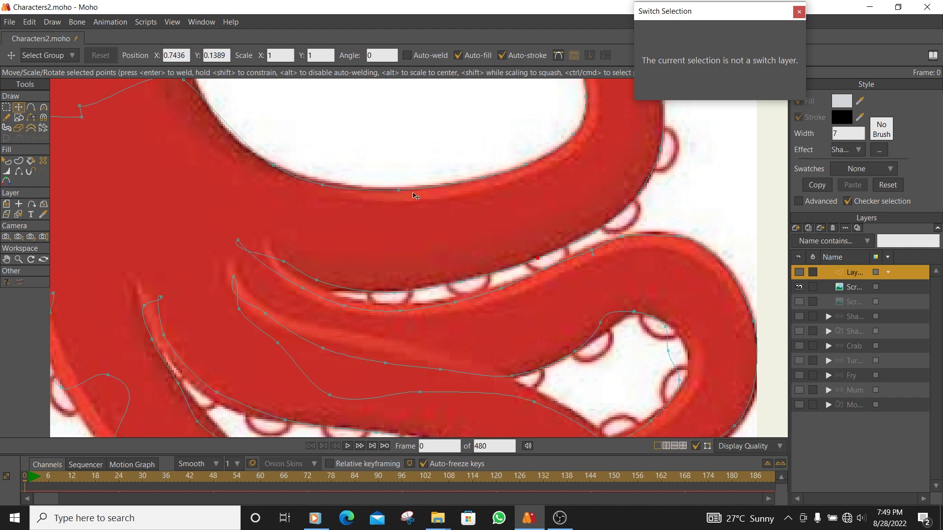
pyautogui.click(397, 189)
# Step: Reposition the points and adjust the curvature at the notch where the rear tentacle meets the one beneath it
pyautogui.click(337, 292)
pyautogui.click(308, 275)
pyautogui.press('c')
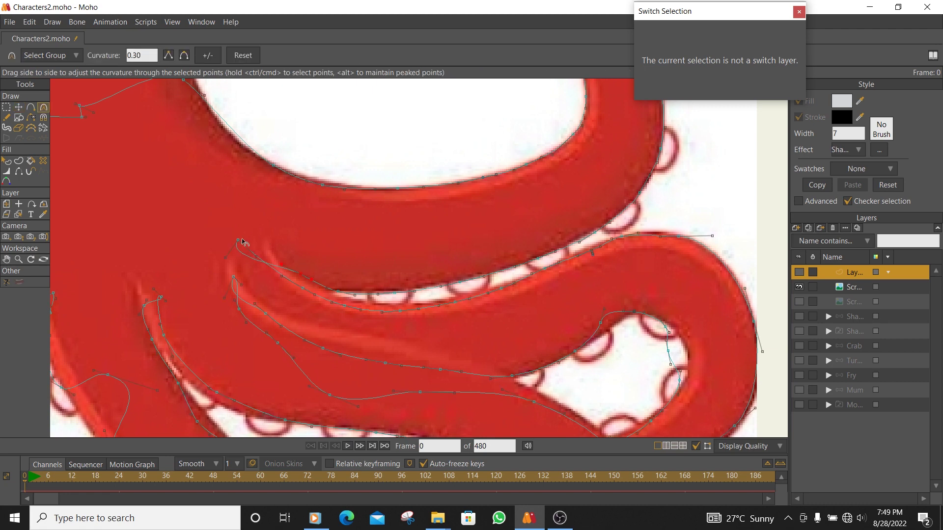
pyautogui.moveTo(224, 259); pyautogui.dragTo(254, 241)
pyautogui.press('t')
pyautogui.moveTo(255, 248); pyautogui.dragTo(292, 268)
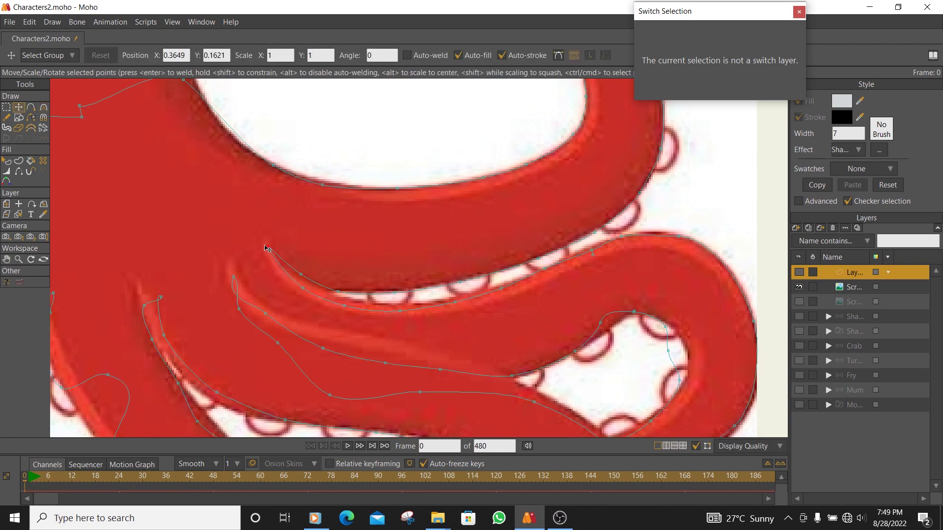
# Step: Move the points from the notch along the upper edge of the looping tentacle onto the drawing's outline
pyautogui.click(297, 276)
pyautogui.moveTo(302, 288); pyautogui.dragTo(511, 289)
pyautogui.moveTo(557, 267); pyautogui.dragTo(595, 257)
pyautogui.click(594, 257)
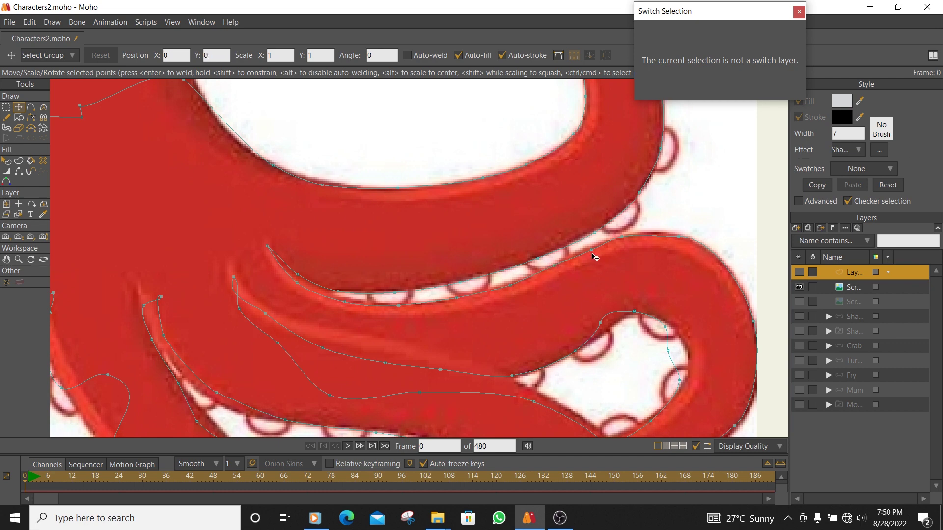
# Step: Align the points over the top and outer side of the looping tentacle's bend with its edge
pyautogui.moveTo(588, 249); pyautogui.dragTo(688, 239)
pyautogui.press('c')
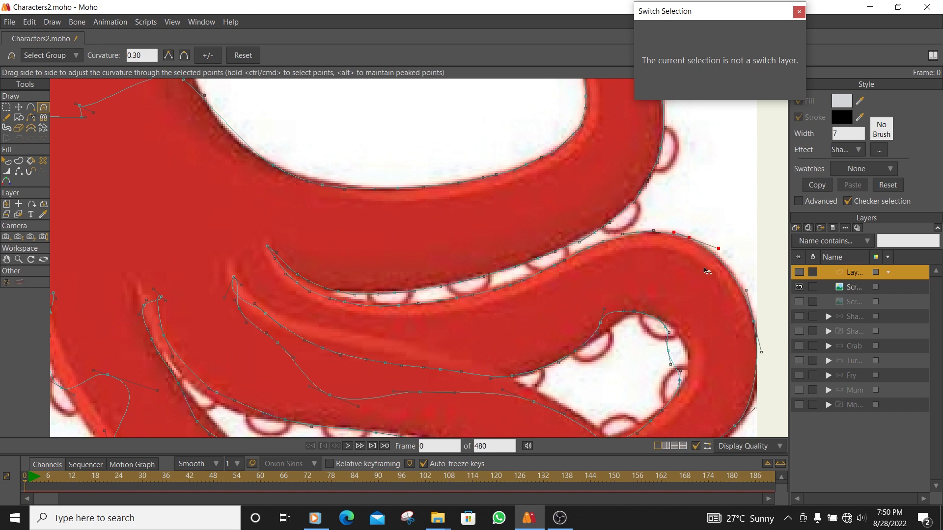
pyautogui.press('t')
pyautogui.moveTo(707, 273); pyautogui.dragTo(555, 187)
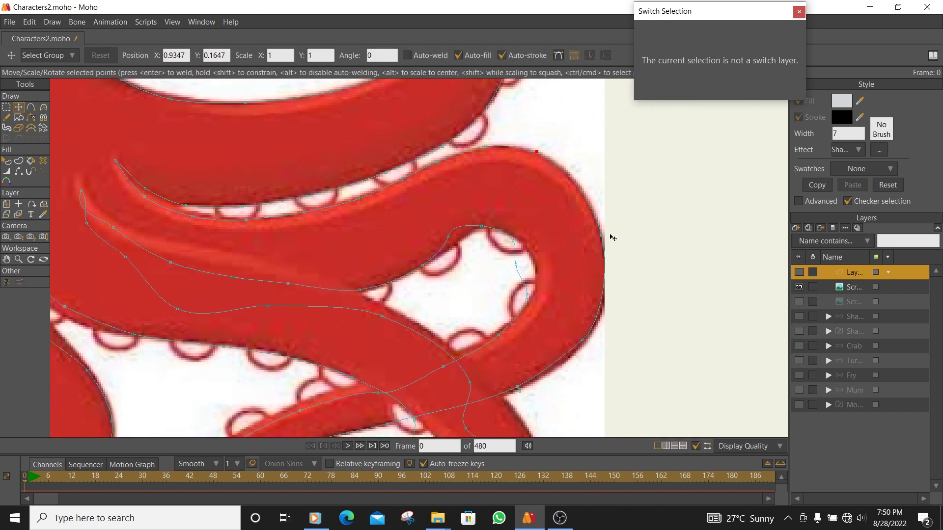
pyautogui.moveTo(603, 236); pyautogui.dragTo(606, 235)
pyautogui.moveTo(589, 332); pyautogui.dragTo(563, 222)
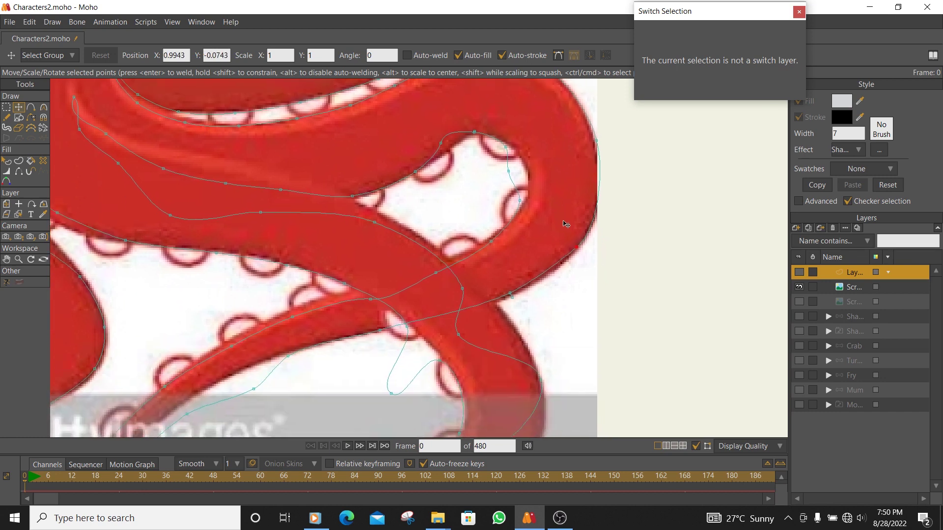
# Step: Refine the points on the bend's lower outer edge and add a point where that edge passes behind the front tentacle
pyautogui.click(514, 301)
pyautogui.moveTo(508, 293); pyautogui.dragTo(512, 294)
pyautogui.moveTo(576, 248); pyautogui.dragTo(571, 255)
pyautogui.moveTo(475, 296); pyautogui.dragTo(519, 247)
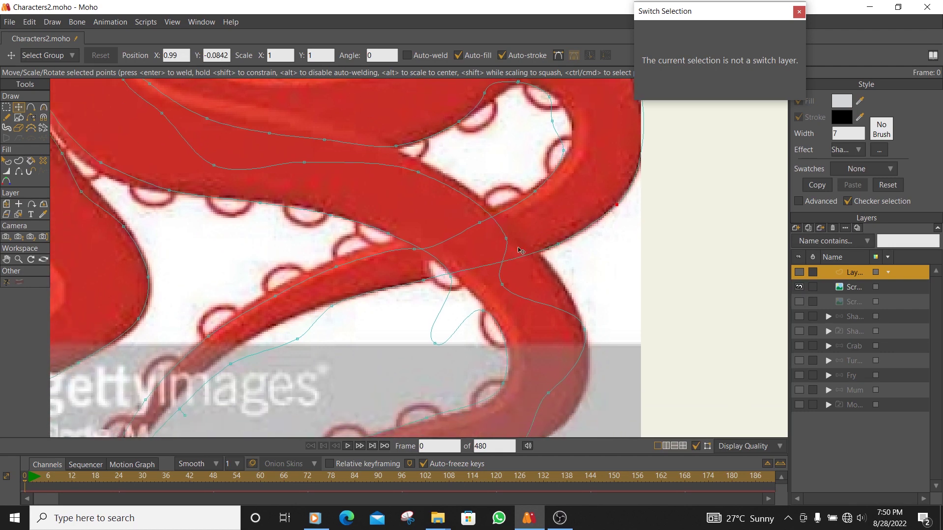
pyautogui.click(31, 108)
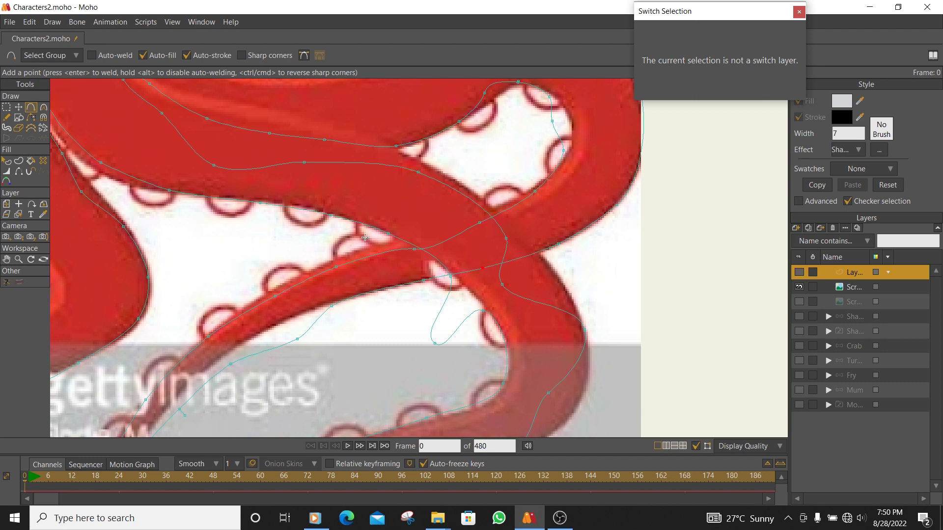
pyautogui.press('t')
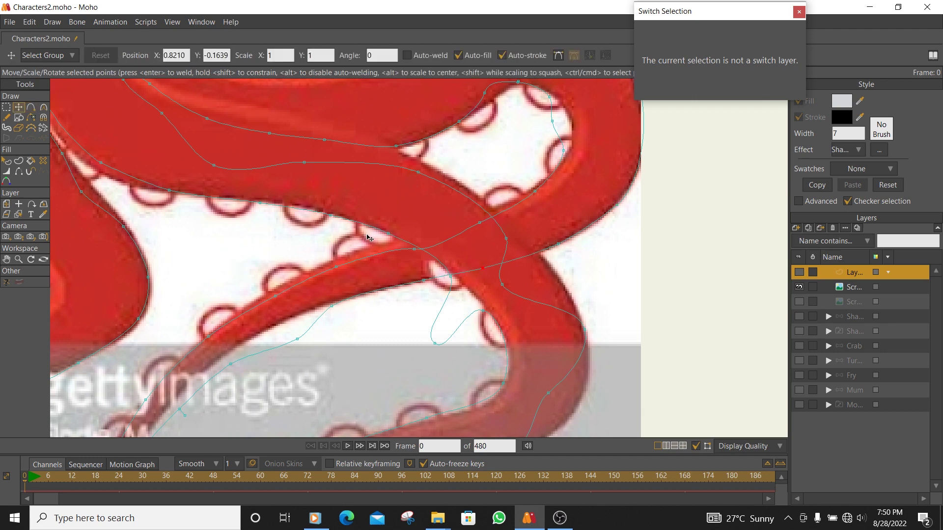
# Step: Move the point at the tentacle crossing onto the edge and fit the points around the loop's inner opening
pyautogui.moveTo(413, 249); pyautogui.dragTo(395, 239)
pyautogui.moveTo(475, 229); pyautogui.dragTo(472, 218)
pyautogui.moveTo(555, 122); pyautogui.dragTo(538, 200)
pyautogui.moveTo(477, 151); pyautogui.dragTo(483, 159)
pyautogui.press('c')
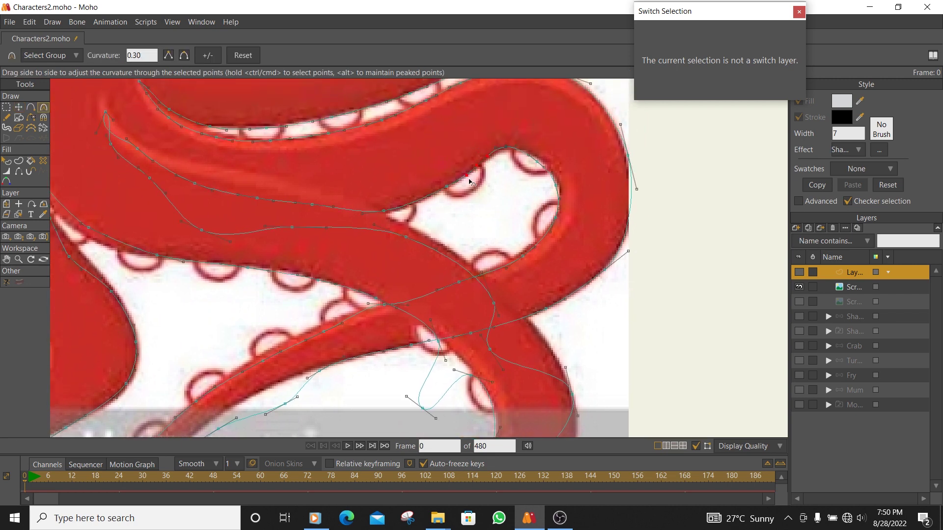
pyautogui.press('t')
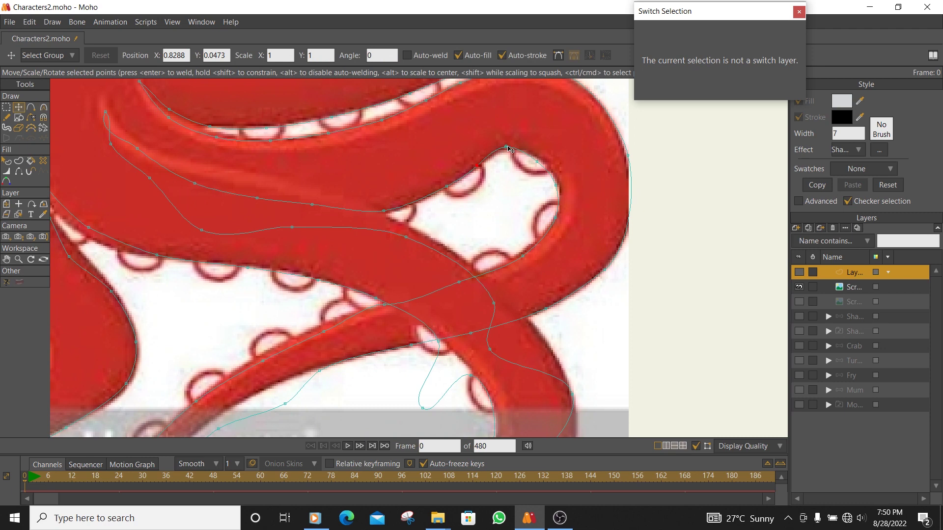
# Step: Delete a surplus point at the top of the loop's inner opening and align the points down to the tentacle junction
pyautogui.moveTo(518, 150); pyautogui.dragTo(540, 162)
pyautogui.press('Delete')
pyautogui.click(518, 153)
pyautogui.click(437, 193)
pyautogui.click(390, 212)
pyautogui.moveTo(391, 213); pyautogui.dragTo(387, 209)
# Step: Move the points between the tentacle junction and the body onto the looping tentacle's lower edge
pyautogui.moveTo(315, 205); pyautogui.dragTo(337, 196)
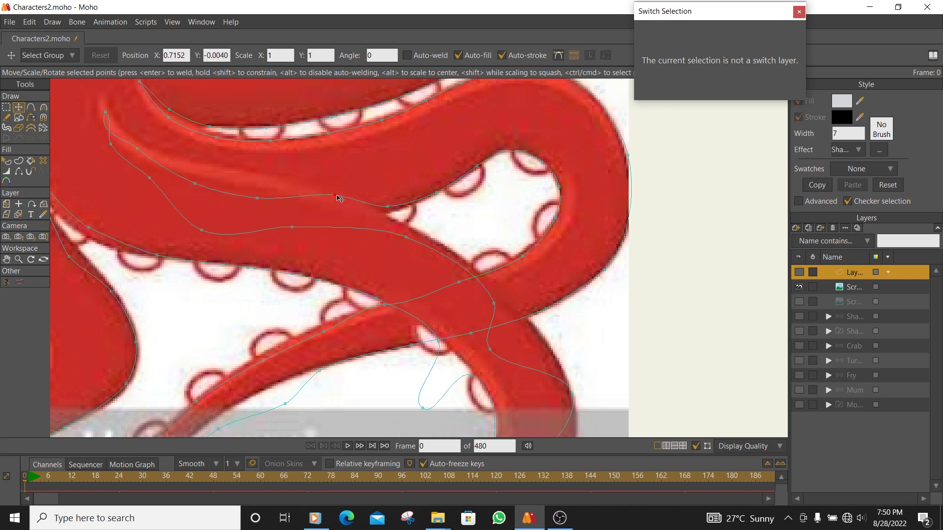
pyautogui.moveTo(256, 198); pyautogui.dragTo(269, 189)
pyautogui.moveTo(196, 183); pyautogui.dragTo(215, 168)
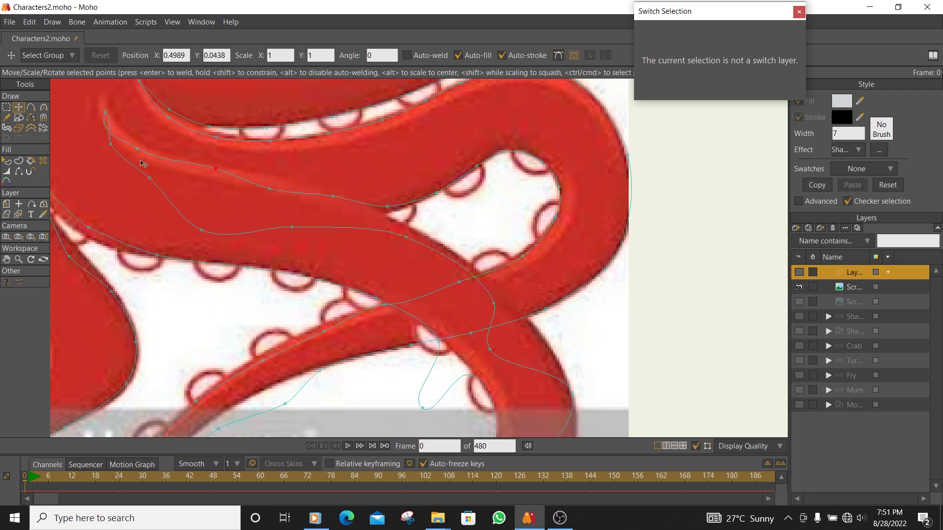
pyautogui.moveTo(105, 113); pyautogui.dragTo(143, 145)
pyautogui.press('c')
pyautogui.press('t')
# Step: Fine-tune the spacing of the points along the looping tentacle's lower edge so the curve follows the fold smoothly
pyautogui.moveTo(214, 168); pyautogui.dragTo(199, 169)
pyautogui.moveTo(271, 191); pyautogui.dragTo(269, 187)
pyautogui.click(384, 209)
pyautogui.moveTo(332, 196); pyautogui.dragTo(321, 200)
pyautogui.hotkey('ctrl', 'z')
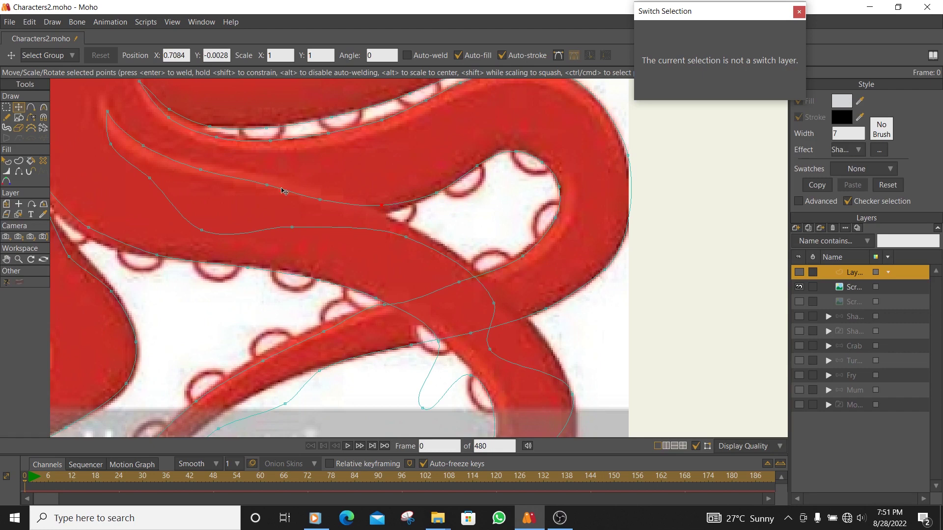
pyautogui.moveTo(266, 185); pyautogui.dragTo(261, 188)
# Step: Move the points of the front tentacle's upper edge onto the drawing, from the body down past the crossing
pyautogui.moveTo(110, 143); pyautogui.dragTo(262, 195)
pyautogui.moveTo(295, 231); pyautogui.dragTo(391, 227)
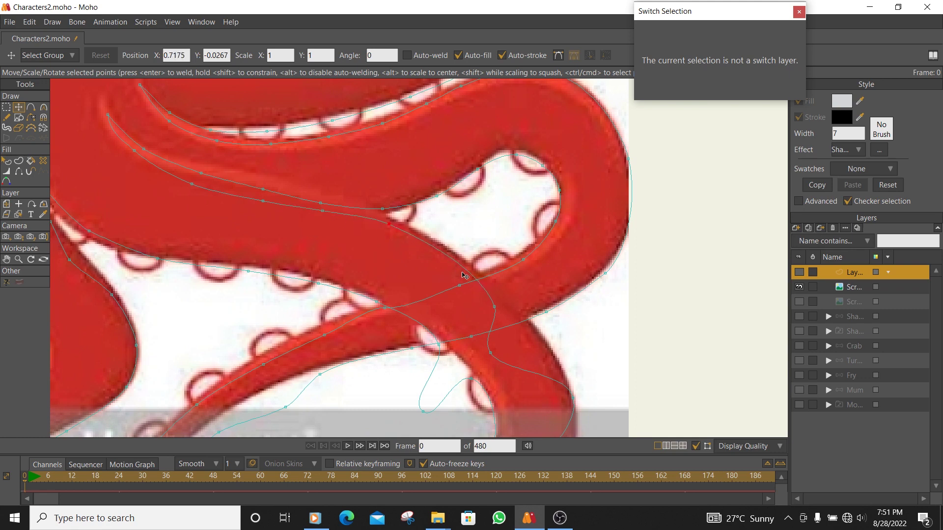
pyautogui.moveTo(493, 306); pyautogui.dragTo(465, 264)
pyautogui.moveTo(490, 353); pyautogui.dragTo(496, 221)
# Step: Reposition the points around the outer side of the front tentacle's lower bend to match its edge
pyautogui.scroll(-3, 519, 304)
pyautogui.moveTo(509, 290); pyautogui.dragTo(514, 303)
pyautogui.press('c')
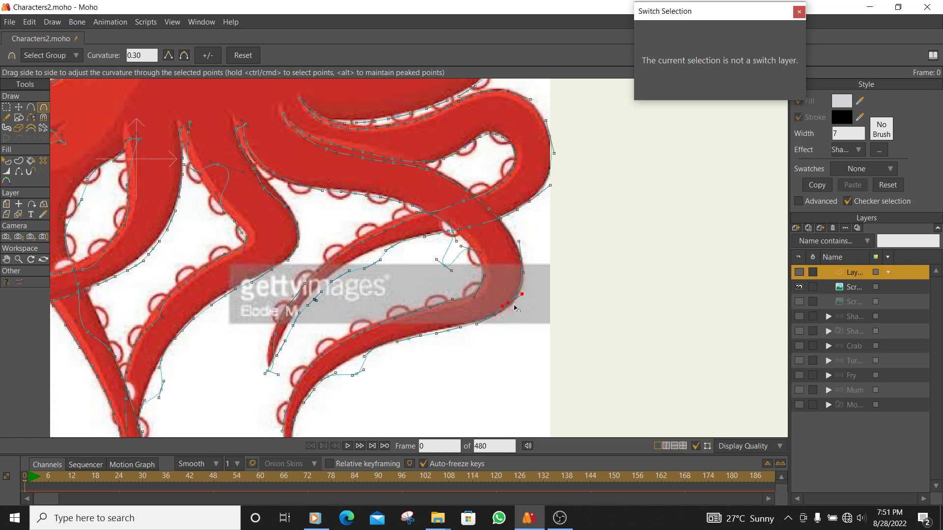
pyautogui.scroll(2, 514, 308)
pyautogui.moveTo(516, 280); pyautogui.dragTo(504, 295)
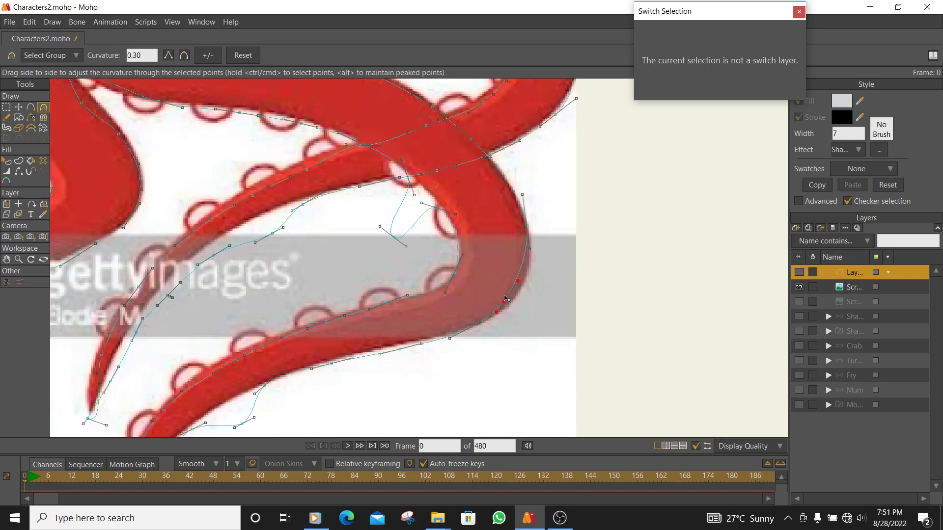
pyautogui.press('t')
pyautogui.hotkey('ctrl', 'a')
pyautogui.moveTo(509, 300); pyautogui.dragTo(513, 299)
pyautogui.click(509, 304)
# Step: Fit the points along the front tentacle's underside, from the bend toward the narrow end, to the edge
pyautogui.moveTo(398, 353); pyautogui.dragTo(391, 346)
pyautogui.scroll(-3, 416, 312)
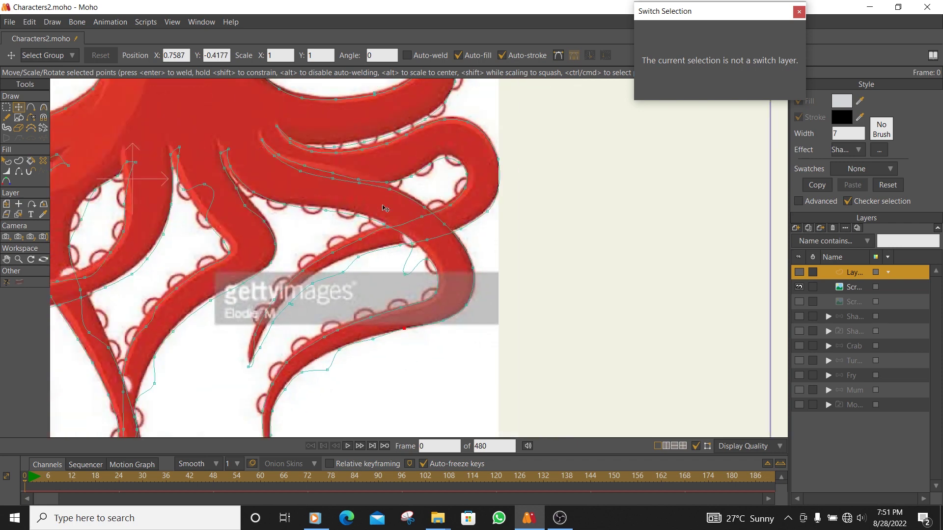
pyautogui.scroll(3, 452, 246)
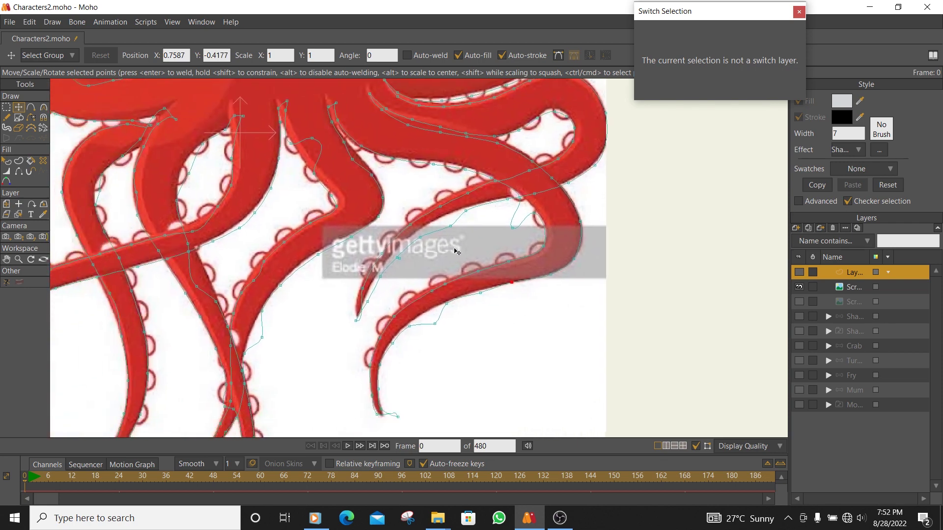
pyautogui.moveTo(507, 276); pyautogui.dragTo(454, 289)
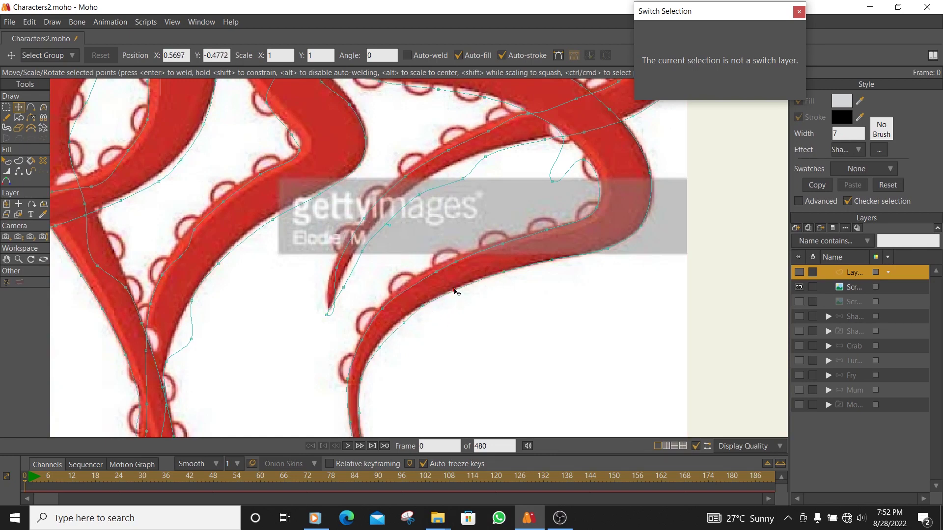
pyautogui.moveTo(405, 321); pyautogui.dragTo(379, 307)
pyautogui.moveTo(435, 275); pyautogui.dragTo(413, 282)
# Step: Move the points on the front tentacle's sucker side and inner bend onto its edge, up to the crossing
pyautogui.moveTo(458, 262); pyautogui.dragTo(504, 245)
pyautogui.click(548, 230)
pyautogui.moveTo(560, 183); pyautogui.dragTo(603, 181)
pyautogui.hotkey('ctrl', 'a')
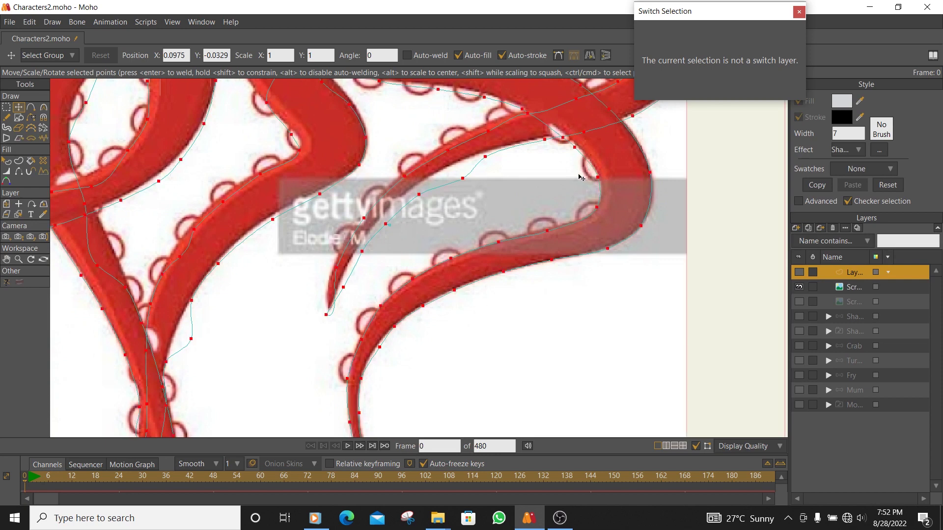
pyautogui.scroll(3, 565, 142)
pyautogui.click(561, 138)
pyautogui.moveTo(561, 136); pyautogui.dragTo(592, 162)
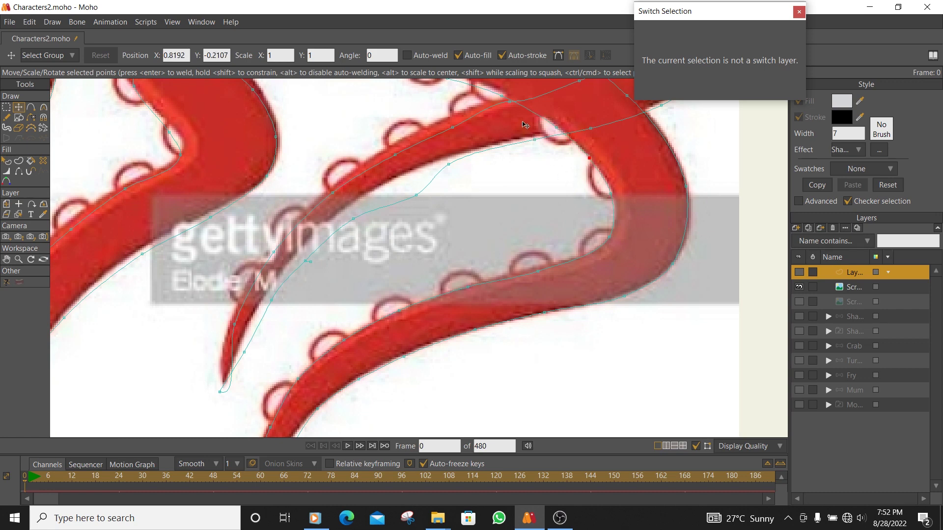
# Step: Reposition the sucker-side points of the looping tentacle's thin end between the crossing and the watermark
pyautogui.moveTo(512, 101); pyautogui.dragTo(439, 121)
pyautogui.press('c')
pyautogui.moveTo(529, 98); pyautogui.dragTo(533, 88)
pyautogui.press('r')
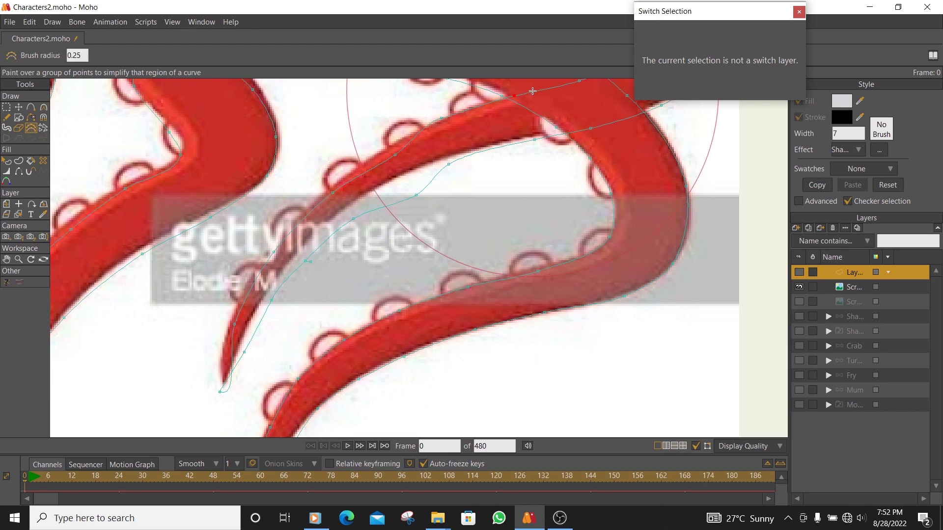
pyautogui.press('t')
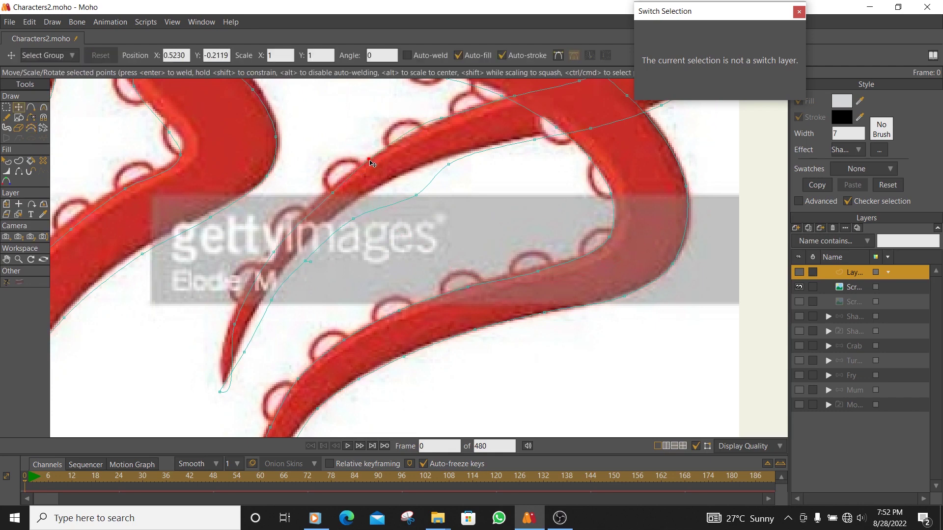
pyautogui.press('c')
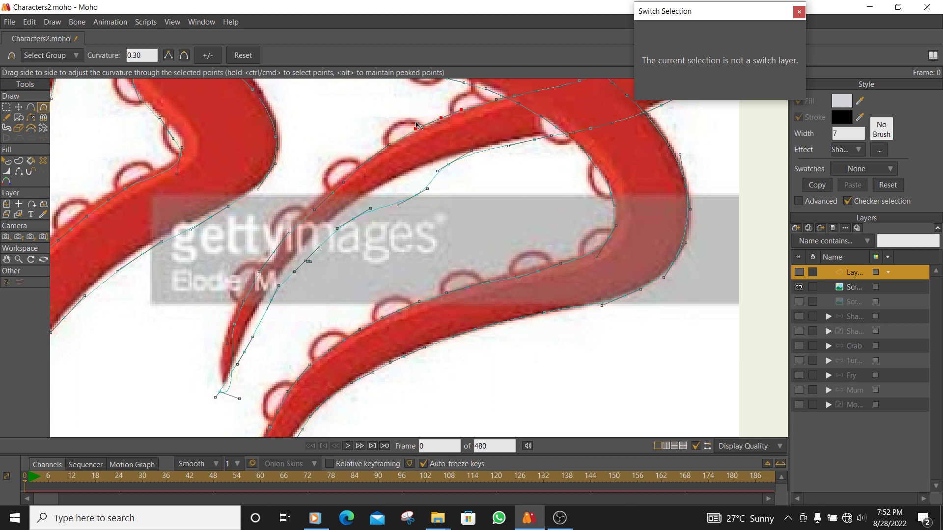
pyautogui.press('t')
# Step: Move the points on the underside of the looping tentacle's thin end onto its edge near the watermark
pyautogui.moveTo(448, 164); pyautogui.dragTo(458, 155)
pyautogui.moveTo(417, 195); pyautogui.dragTo(404, 174)
pyautogui.click(360, 209)
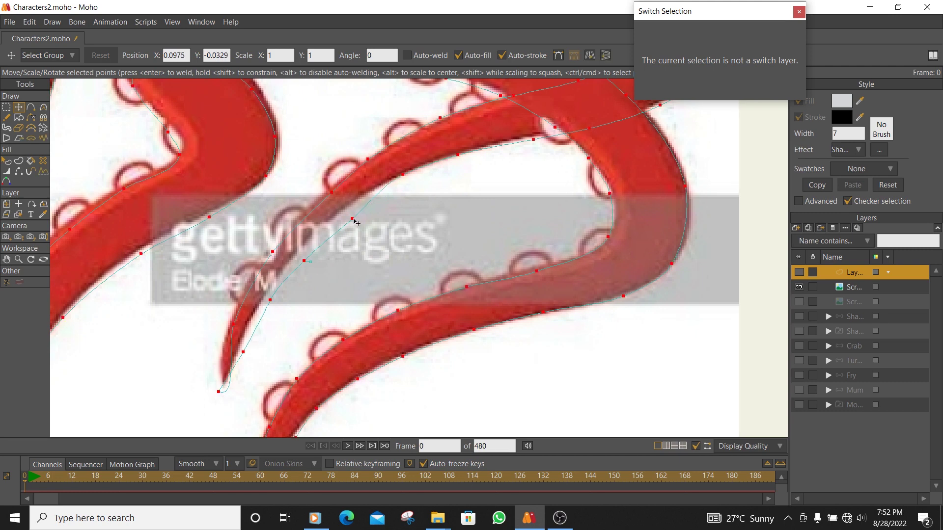
pyautogui.click(352, 219)
pyautogui.moveTo(352, 219); pyautogui.dragTo(330, 194)
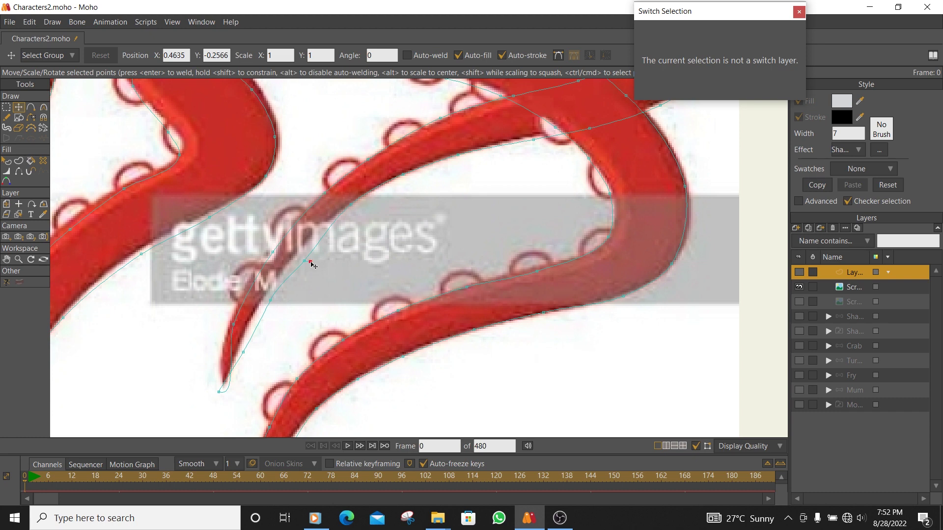
# Step: Delete the stray point beside the thin tentacle end and move the neighbouring edge points onto the drawing
pyautogui.press('Delete')
pyautogui.moveTo(302, 259); pyautogui.dragTo(298, 252)
pyautogui.click(301, 252)
pyautogui.hotkey('ctrl', 'a')
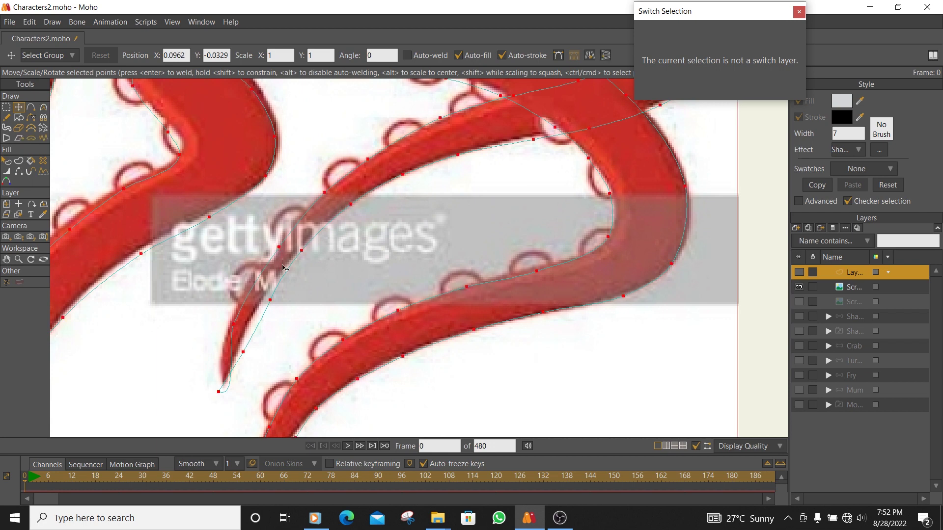
pyautogui.click(269, 299)
pyautogui.moveTo(272, 301); pyautogui.dragTo(262, 297)
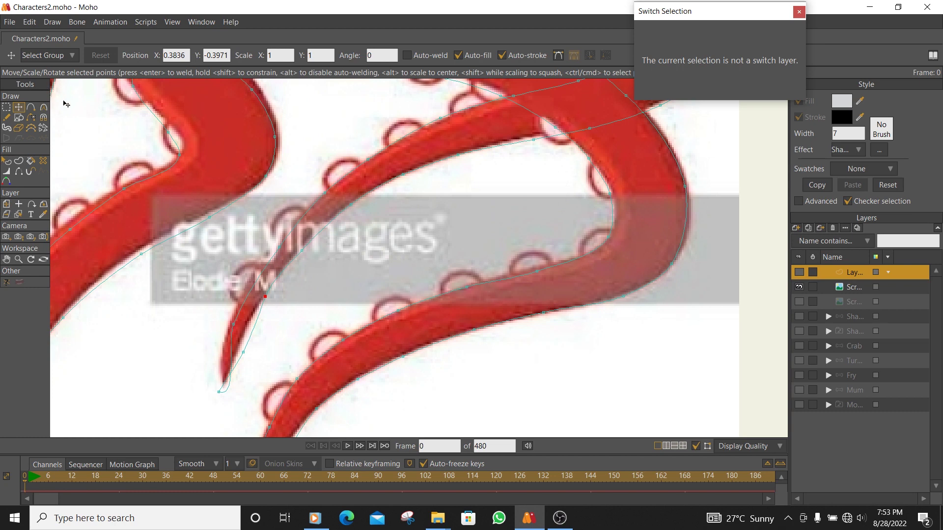
# Step: Add a point on the sucker side of the thin tentacle end and align the nearby points with the edge
pyautogui.press('a')
pyautogui.moveTo(257, 273); pyautogui.dragTo(247, 278)
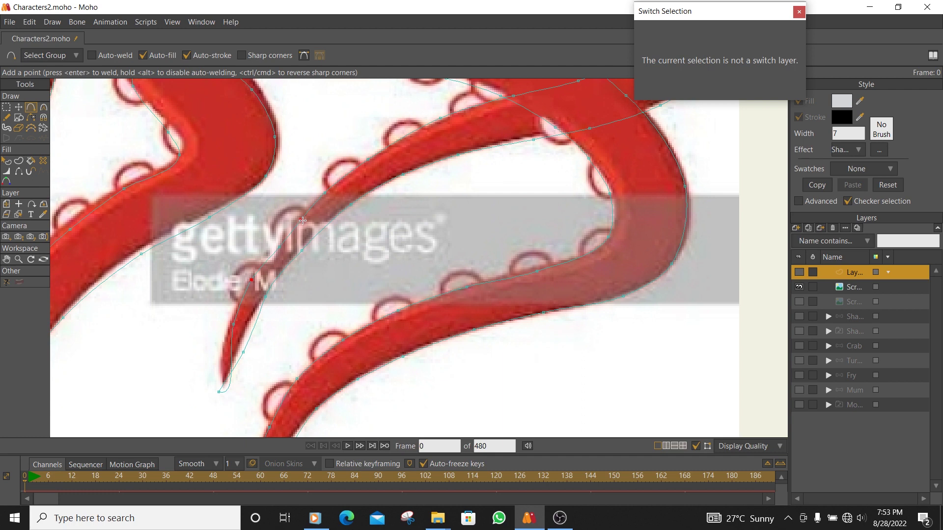
pyautogui.moveTo(245, 309); pyautogui.dragTo(315, 218)
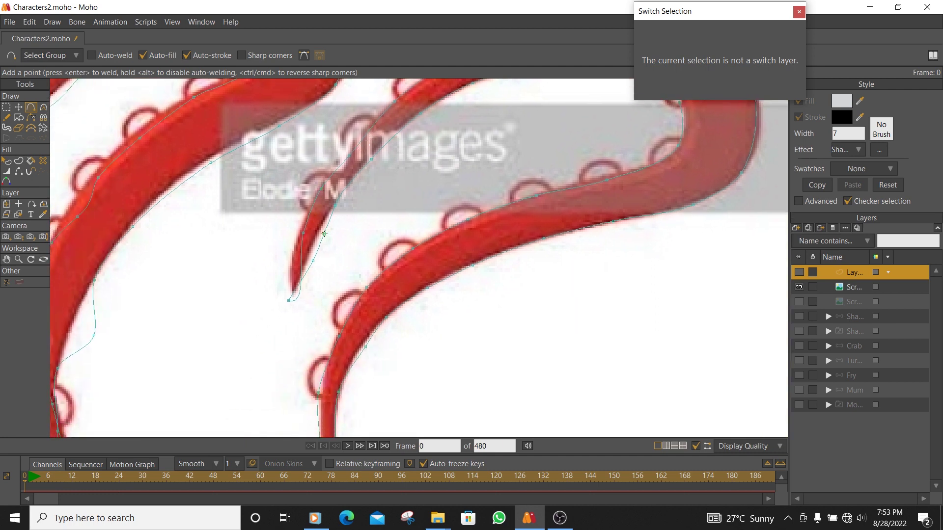
pyautogui.press('t')
pyautogui.moveTo(302, 233); pyautogui.dragTo(300, 232)
pyautogui.moveTo(349, 156); pyautogui.dragTo(352, 147)
# Step: Move the outline's end point onto the thin tentacle's tip and shift the sucker-side curve toward its edge
pyautogui.moveTo(288, 300)
pyautogui.mouseDown()
pyautogui.moveTo(295, 295)
pyautogui.moveTo(273, 280)
pyautogui.mouseUp()
pyautogui.press('c')
pyautogui.scroll(4, 295, 292)
pyautogui.moveTo(309, 316); pyautogui.dragTo(298, 315)
pyautogui.press('t')
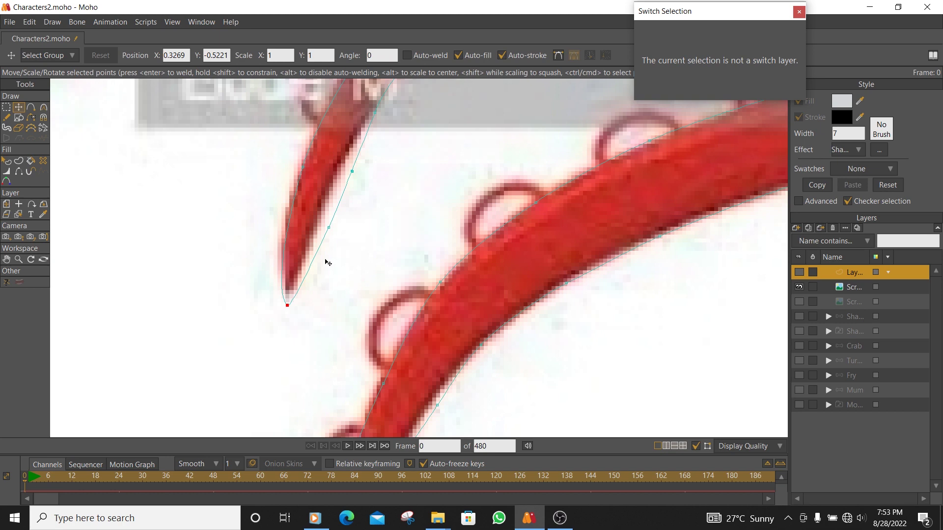
# Step: Align the points on both sides of the thin tentacle's tip and set the tip point onto its end
pyautogui.moveTo(329, 228); pyautogui.dragTo(316, 223)
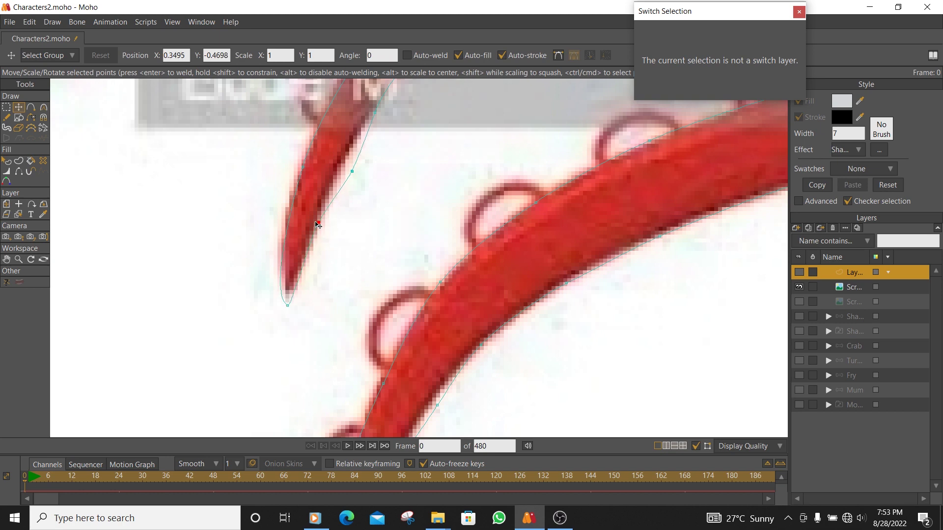
pyautogui.click(359, 177)
pyautogui.moveTo(351, 170); pyautogui.dragTo(299, 170)
pyautogui.moveTo(285, 309); pyautogui.dragTo(290, 304)
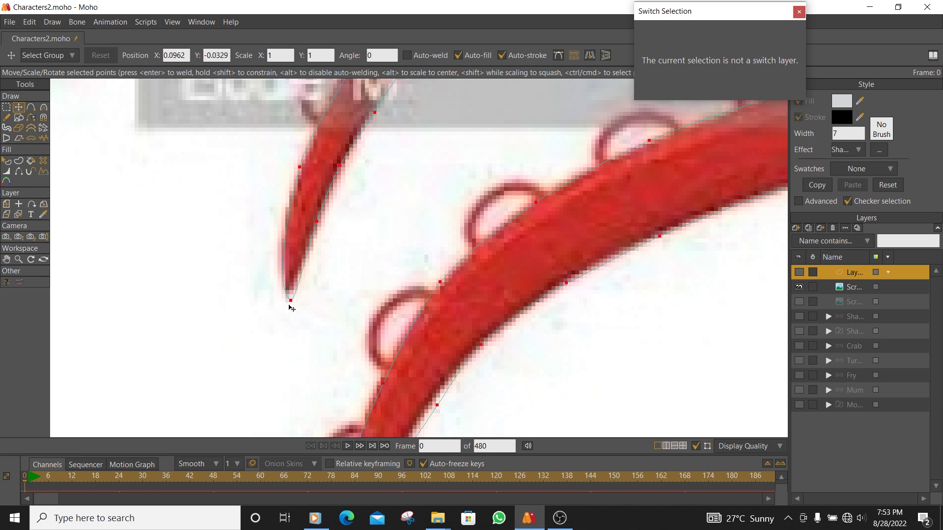
pyautogui.press('c')
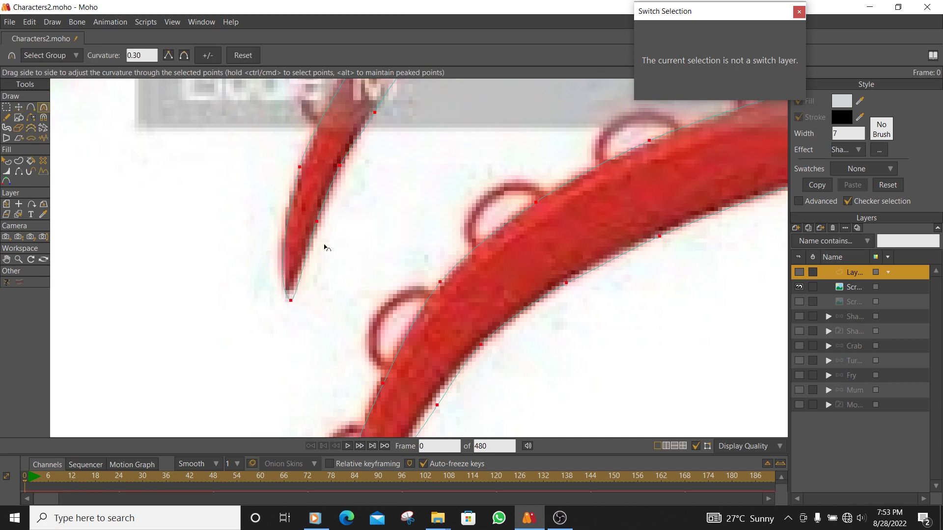
pyautogui.press('t')
pyautogui.click(292, 300)
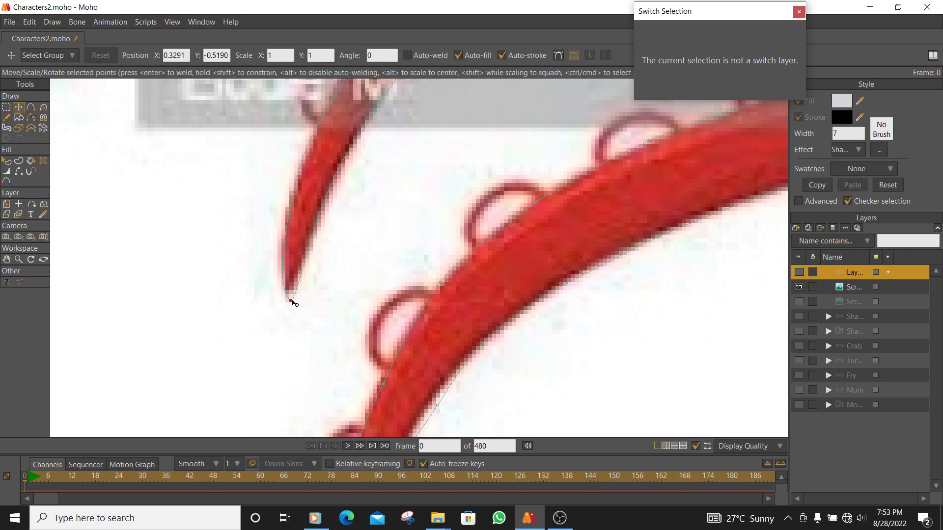
pyautogui.moveTo(355, 245); pyautogui.dragTo(306, 397)
pyautogui.moveTo(369, 219); pyautogui.dragTo(347, 337)
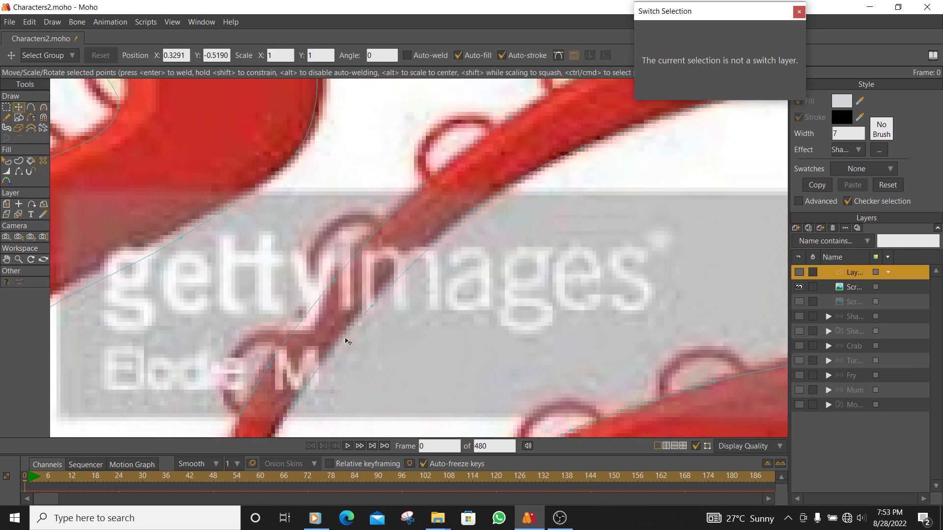
# Step: Nudge the outline point on the thin tentacle's sucker side onto its edge
pyautogui.moveTo(336, 276); pyautogui.dragTo(335, 274)
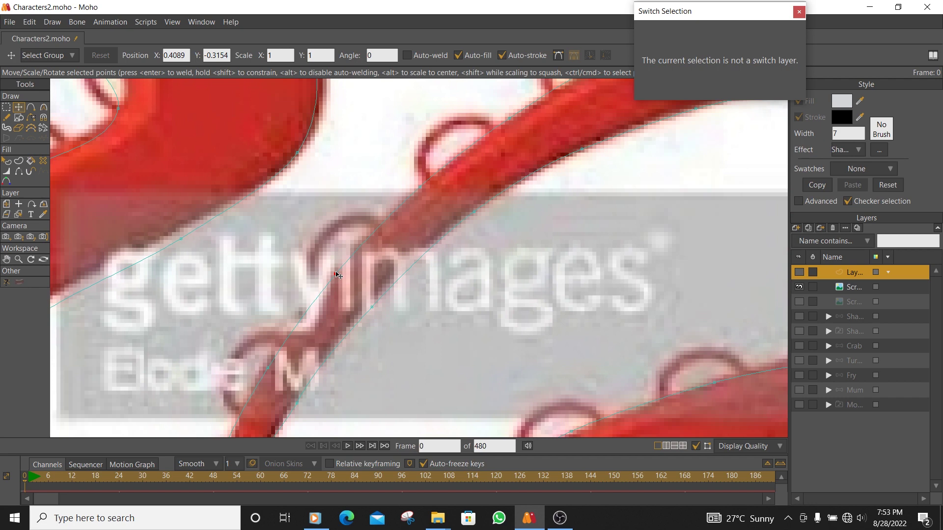
pyautogui.scroll(-2, 450, 213)
pyautogui.moveTo(487, 164); pyautogui.dragTo(476, 281)
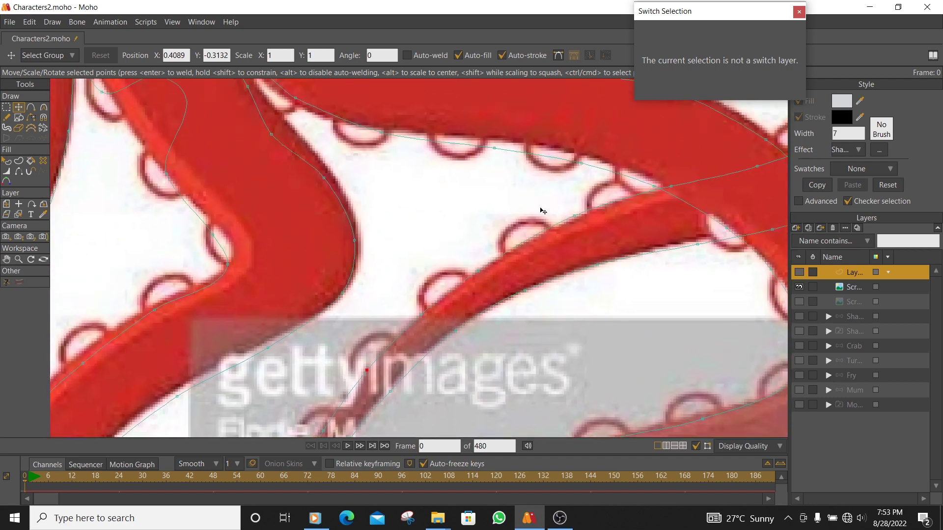
pyautogui.scroll(-2, 543, 210)
pyautogui.moveTo(572, 179); pyautogui.dragTo(632, 203)
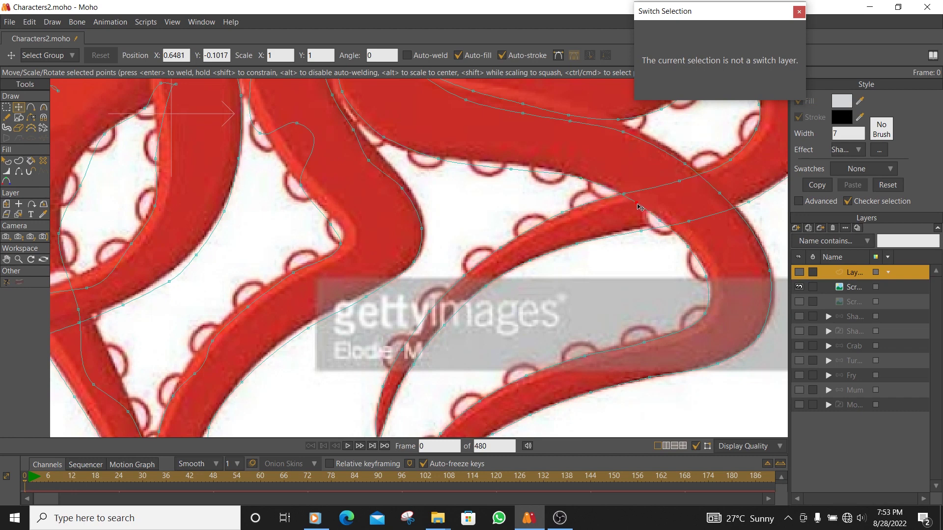
# Step: Fit the lower edge of the tentacle above the thin one by moving its point up and adjusting the curve beside the suckers
pyautogui.click(661, 222)
pyautogui.hotkey('ctrl', 'a')
pyautogui.click(510, 170)
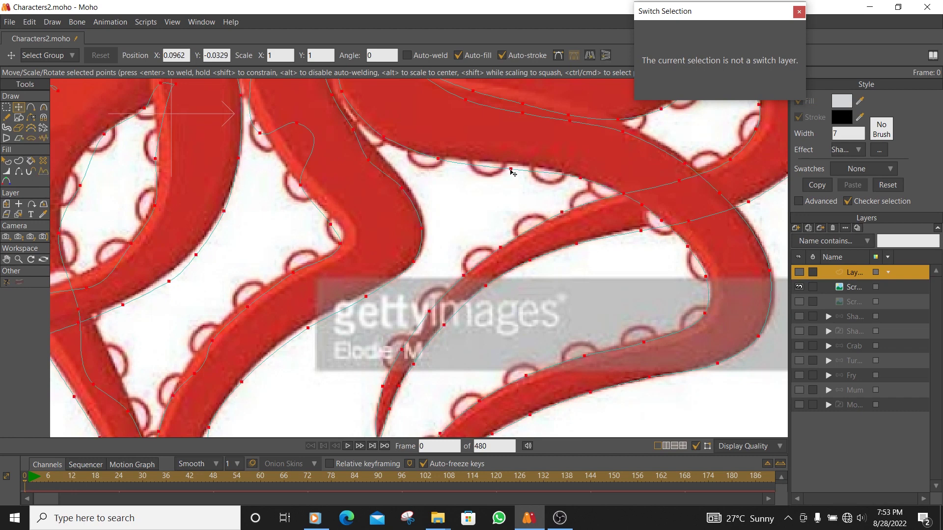
pyautogui.moveTo(509, 170); pyautogui.dragTo(507, 165)
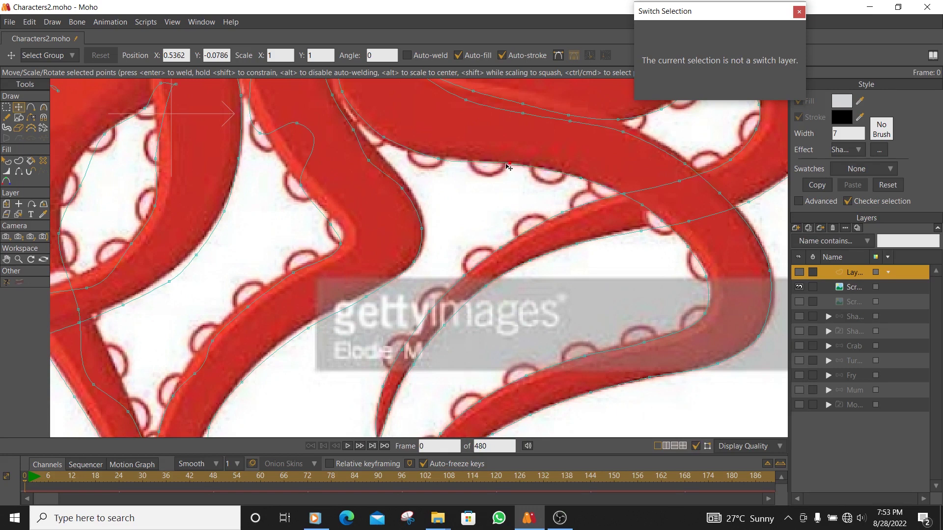
pyautogui.click(431, 158)
pyautogui.press('c')
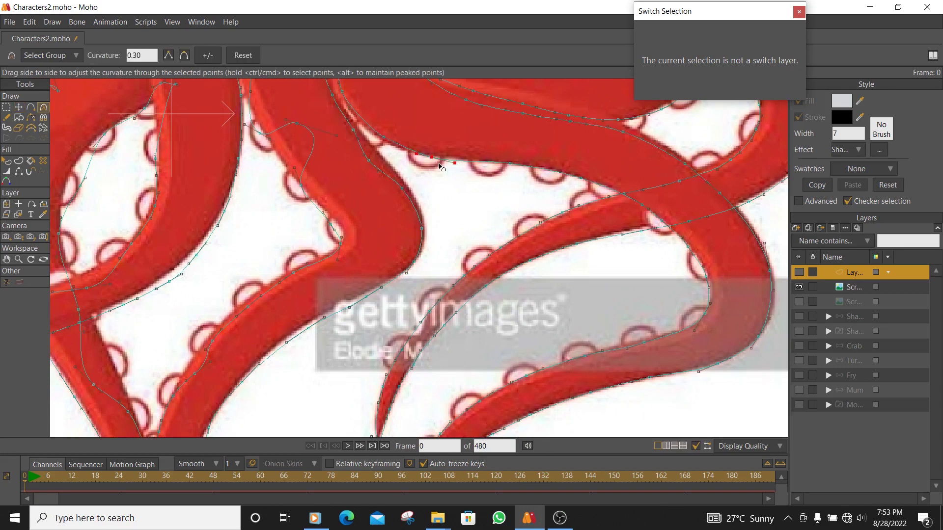
pyautogui.scroll(2, 446, 163)
pyautogui.moveTo(449, 162); pyautogui.dragTo(455, 163)
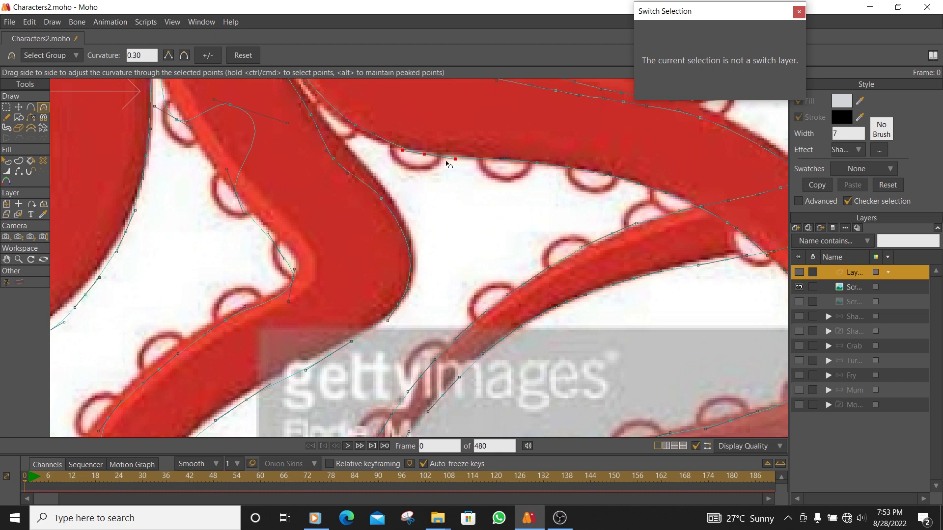
# Step: Align the outline points along the narrow gap between the two neighbouring tentacles with their edges
pyautogui.moveTo(368, 132); pyautogui.dragTo(501, 285)
pyautogui.press('t')
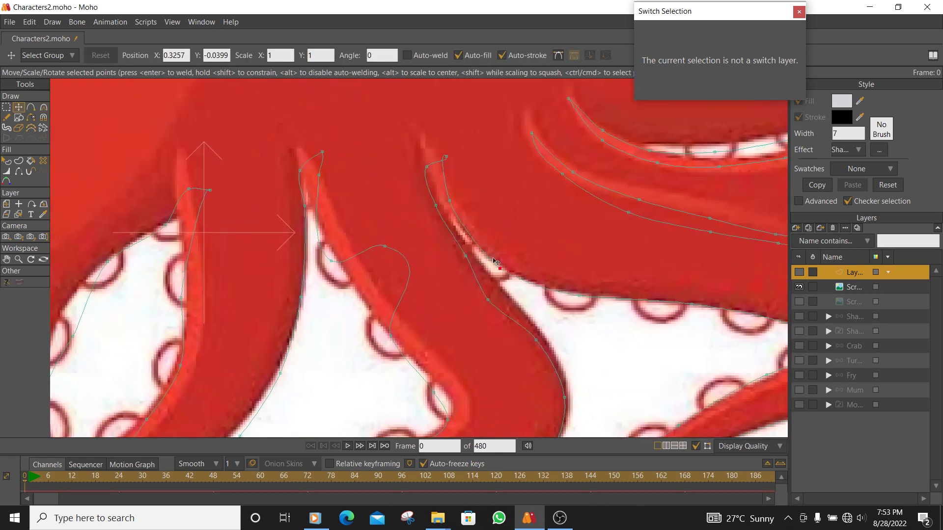
pyautogui.moveTo(443, 156); pyautogui.dragTo(412, 126)
pyautogui.press('c')
pyautogui.press('t')
pyautogui.moveTo(422, 178); pyautogui.dragTo(440, 207)
pyautogui.moveTo(463, 254); pyautogui.dragTo(472, 254)
# Step: Move the points around the middle tentacle's outer bend and along its underside onto the drawn edge
pyautogui.moveTo(485, 297); pyautogui.dragTo(543, 221)
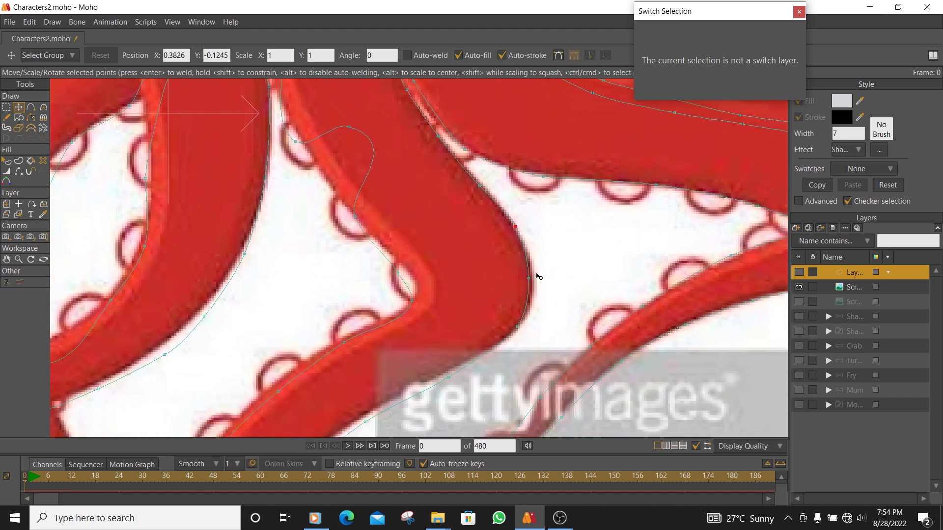
pyautogui.moveTo(529, 278); pyautogui.dragTo(543, 256)
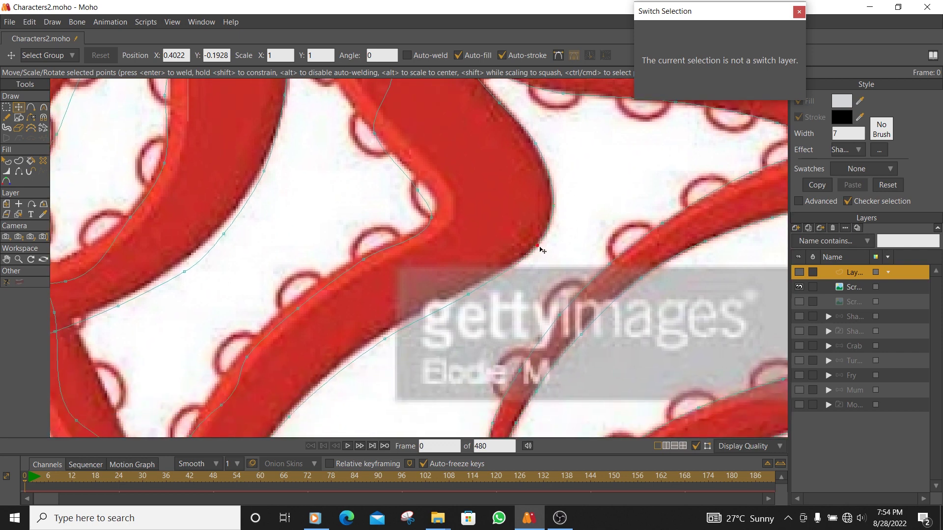
pyautogui.click(462, 290)
pyautogui.moveTo(387, 340); pyautogui.dragTo(384, 332)
pyautogui.moveTo(397, 298); pyautogui.dragTo(451, 191)
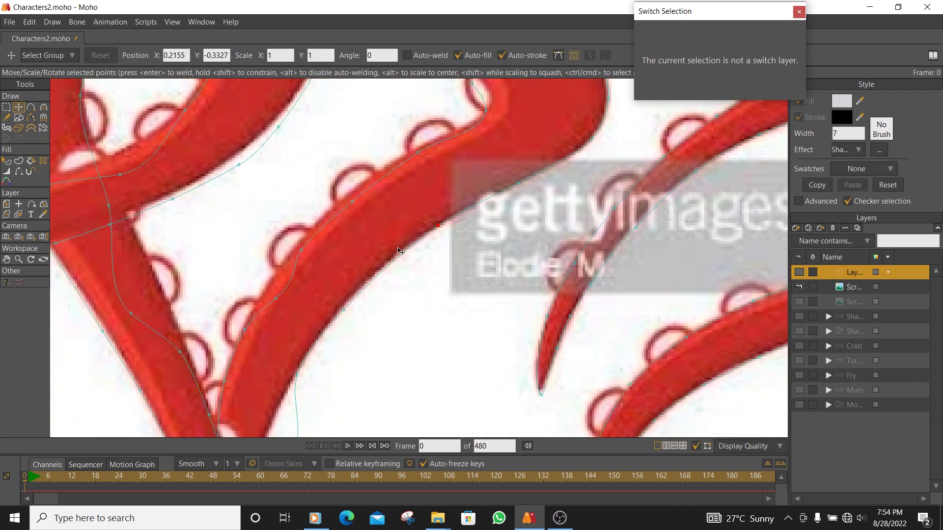
# Step: Add a point on the underside of the middle tentacle and align the neighbouring point with the edge
pyautogui.click(31, 107)
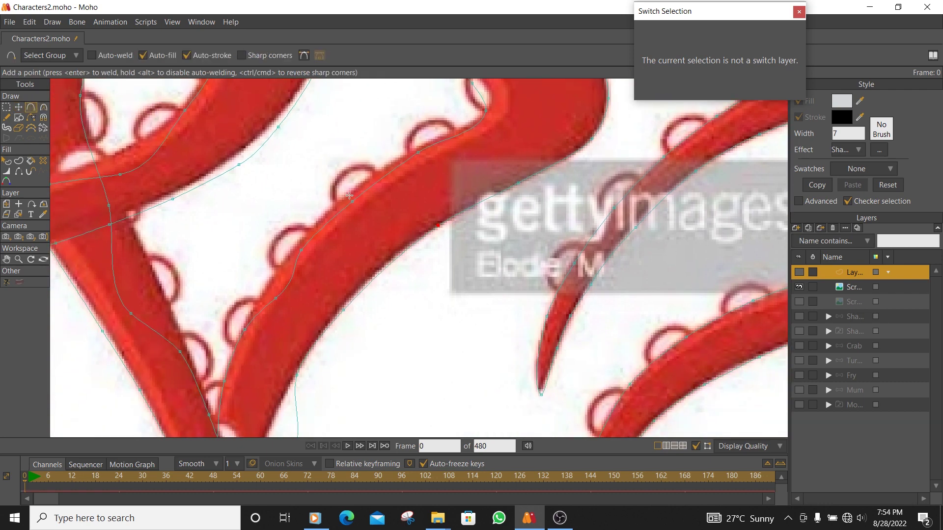
pyautogui.click(387, 256)
pyautogui.click(19, 108)
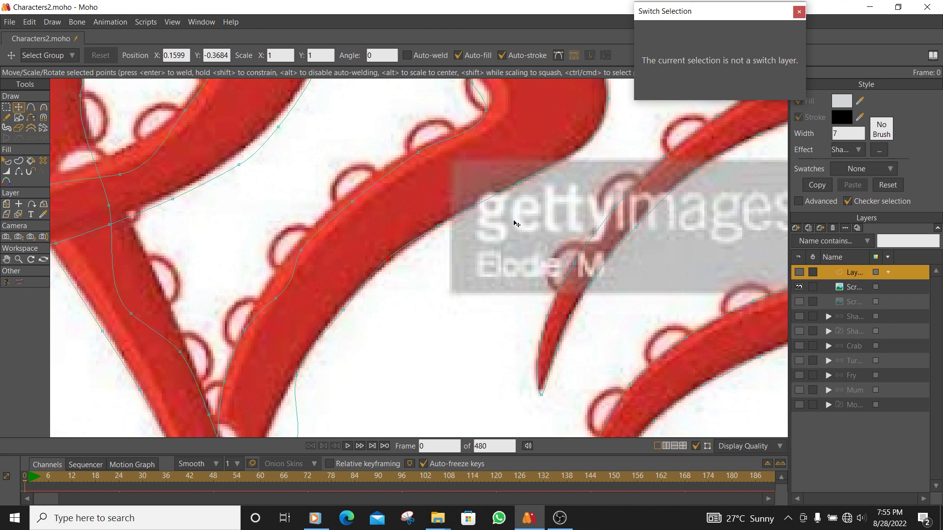
pyautogui.click(439, 226)
pyautogui.click(442, 225)
# Step: Move the point at the middle tentacle's inner bend up toward the sucker above it
pyautogui.hotkey('ctrl', 'a')
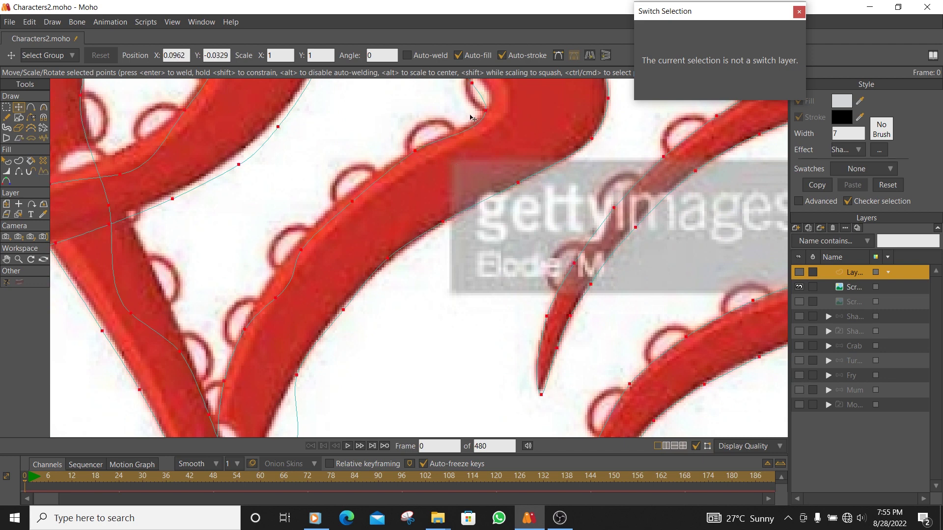
pyautogui.click(488, 110)
pyautogui.moveTo(488, 110); pyautogui.dragTo(489, 98)
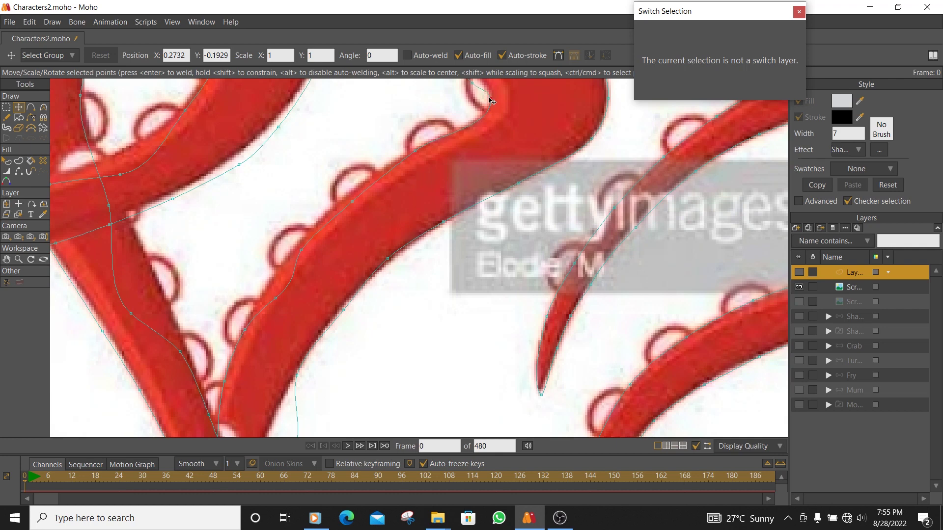